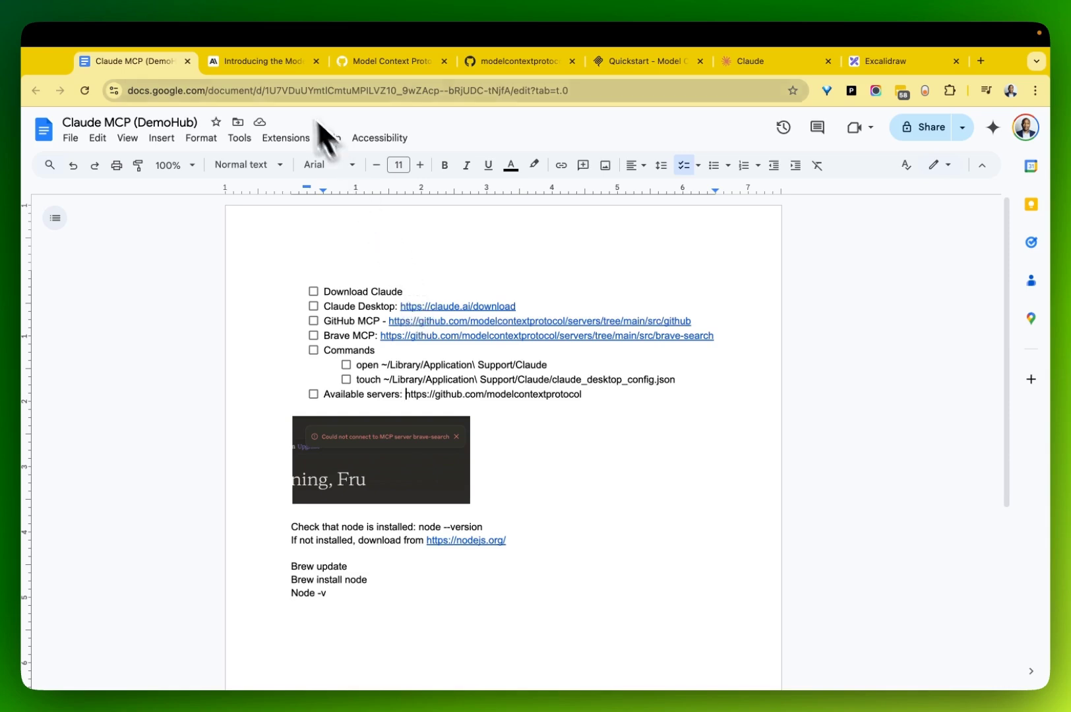
# Read through Anthropic's "Introducing the Model Context Protocol" announcement, from the title to the Getting started section
pyautogui.click(252, 60)
pyautogui.scroll(10, 594, 396)
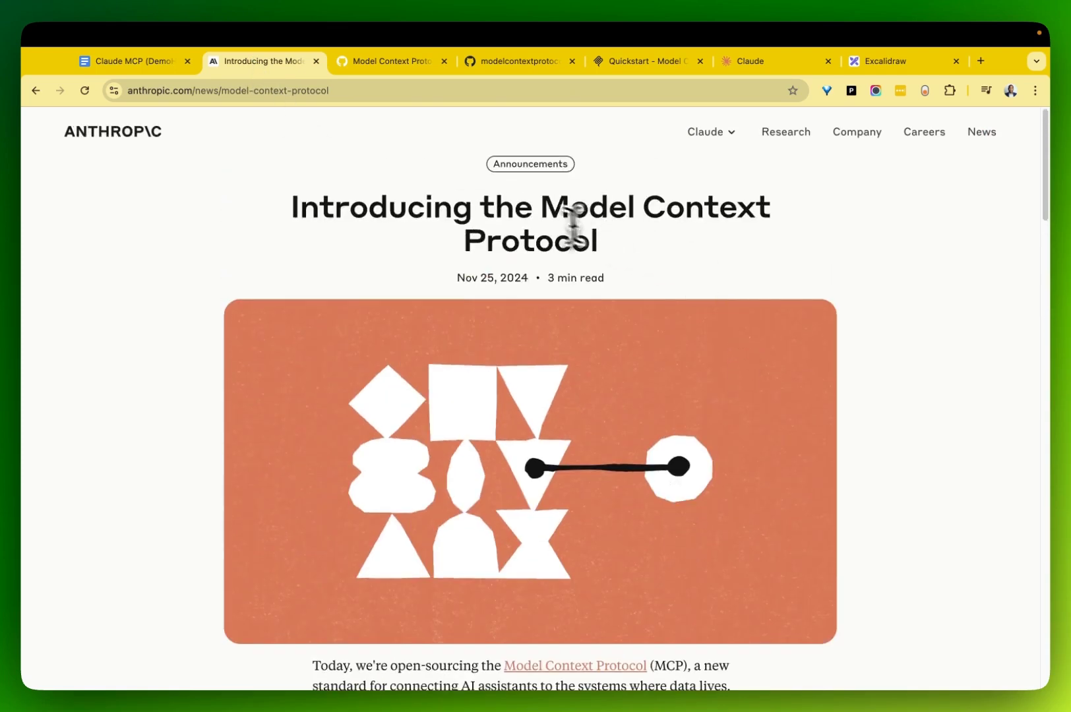
pyautogui.moveTo(535, 205); pyautogui.dragTo(710, 228)
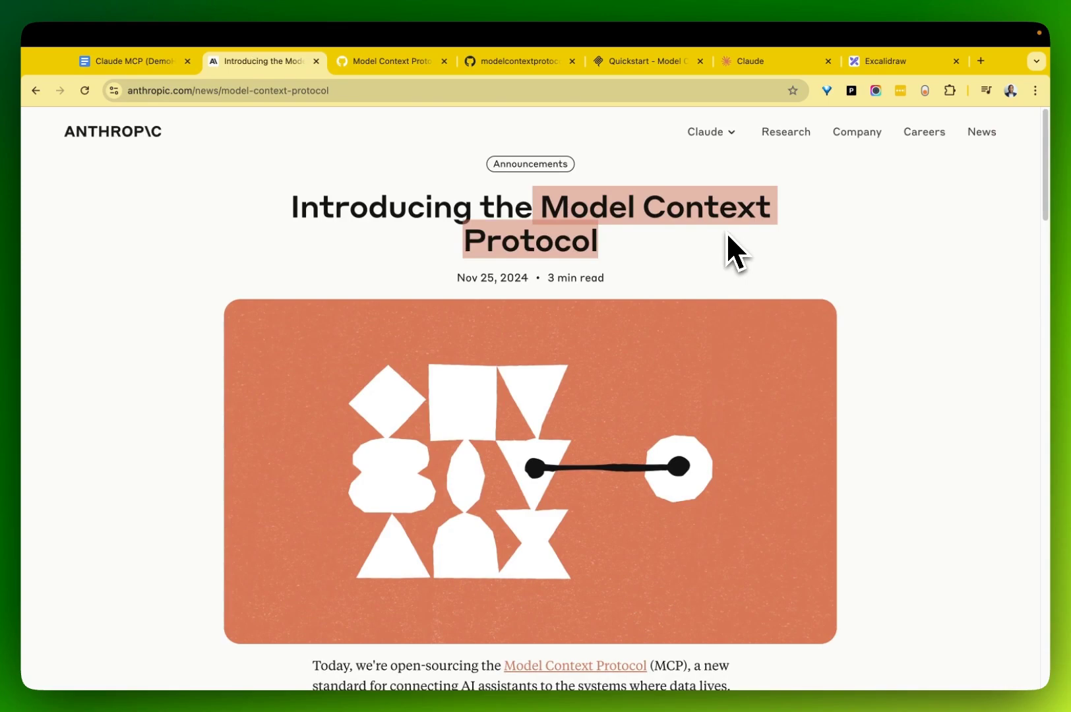
pyautogui.scroll(-1, 730, 233)
pyautogui.scroll(-5, 741, 277)
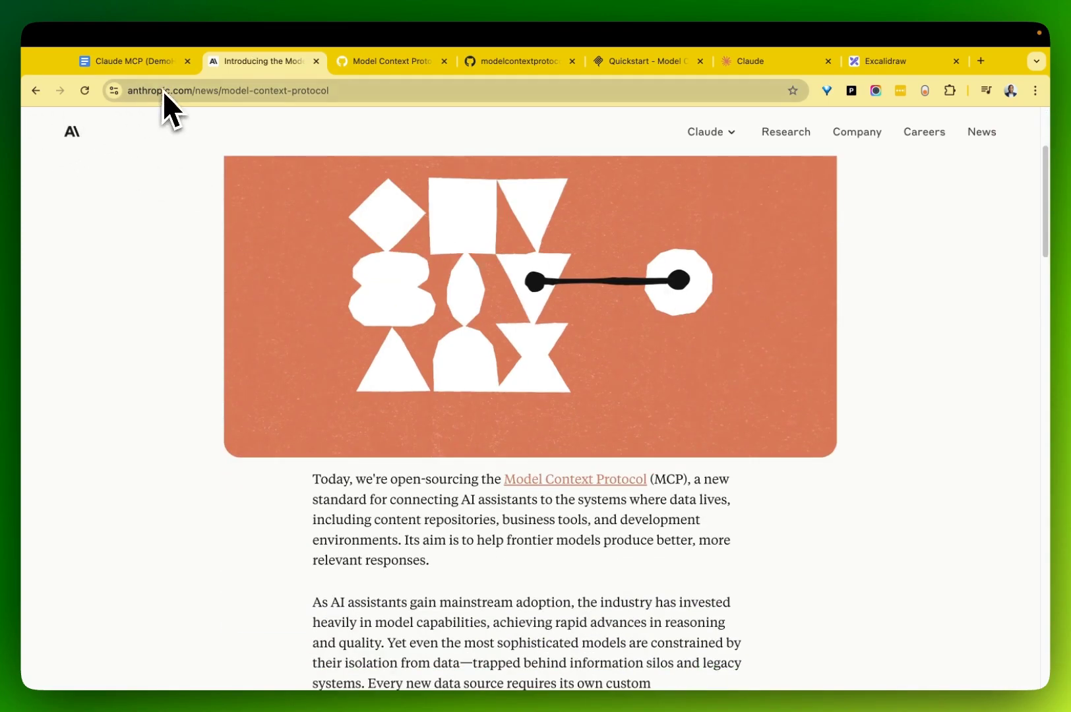
pyautogui.scroll(-3, 884, 369)
pyautogui.scroll(-4, 892, 386)
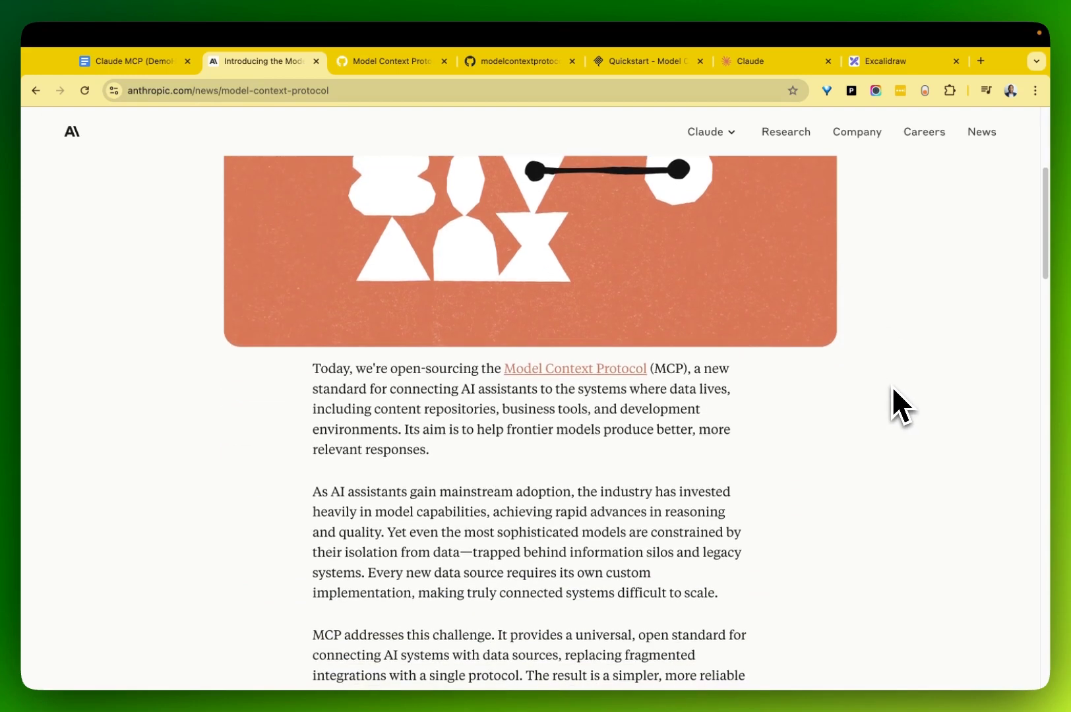
pyautogui.scroll(-1, 883, 378)
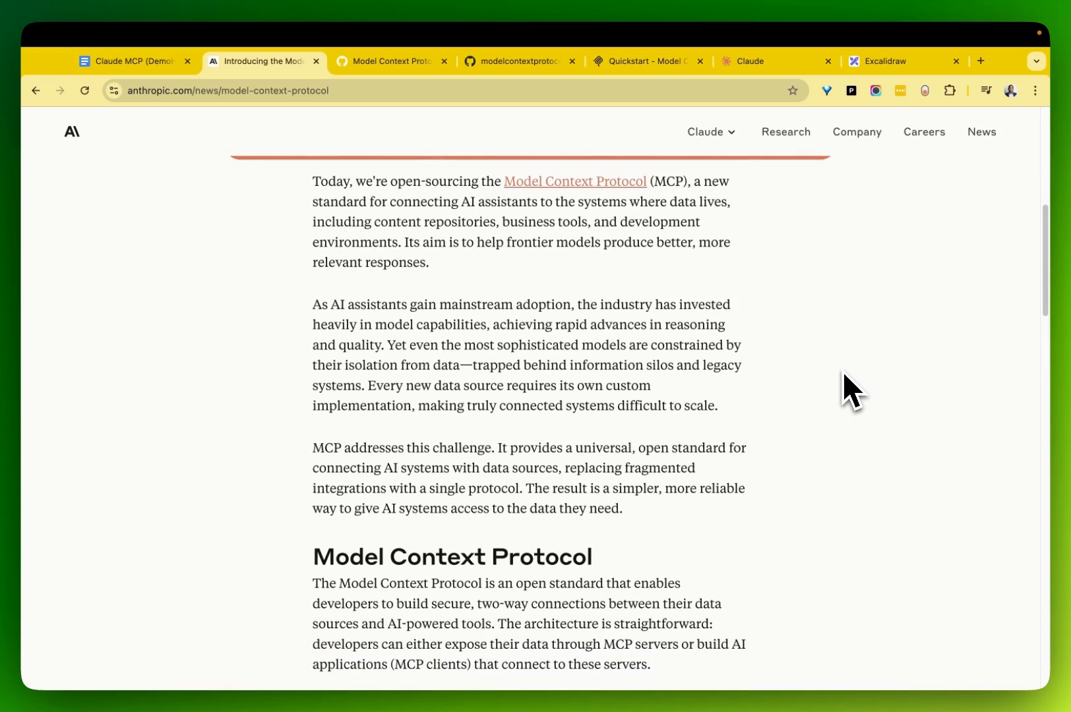
pyautogui.scroll(-2, 757, 413)
pyautogui.scroll(-4, 757, 413)
pyautogui.scroll(-6, 757, 414)
pyautogui.scroll(-6, 757, 413)
pyautogui.scroll(-13, 757, 413)
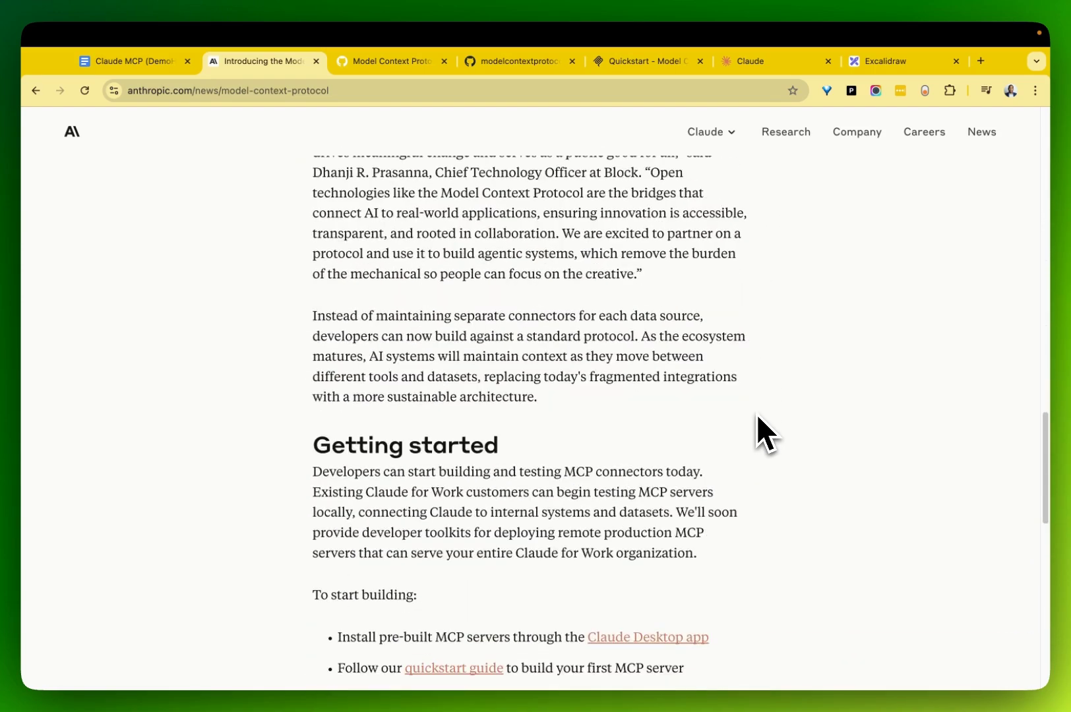
pyautogui.scroll(-10, 756, 422)
pyautogui.scroll(20, 757, 422)
pyautogui.scroll(16, 757, 423)
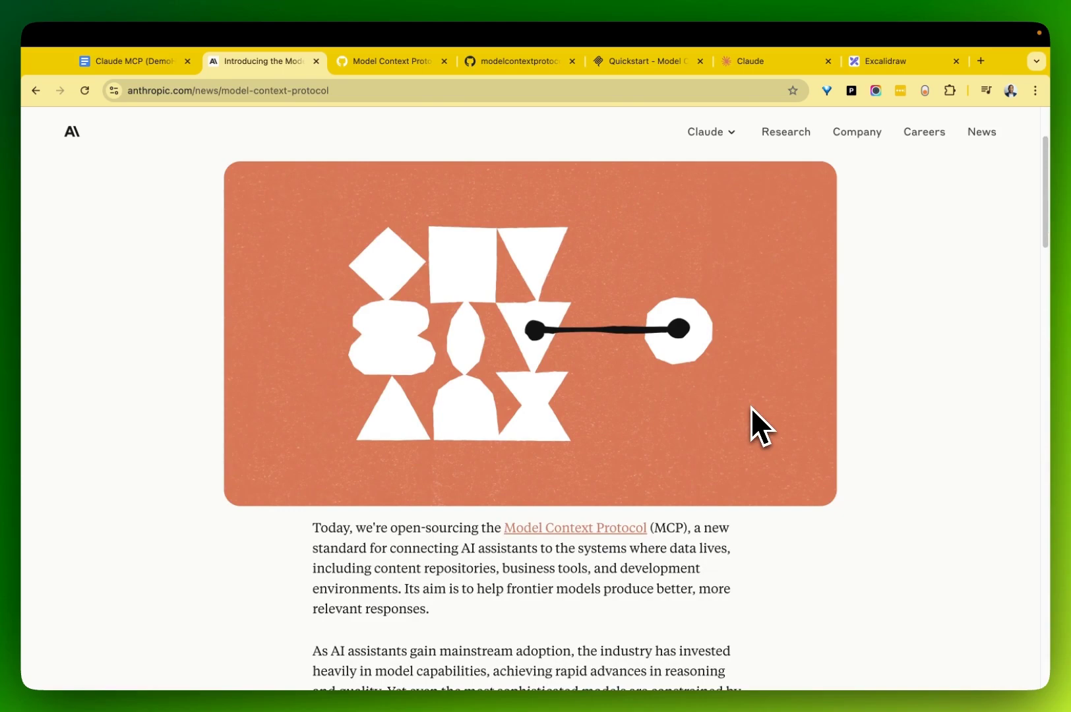
# In the Excalidraw diagram, draw arrows from the central diamond to the Search, File System and Google Drive boxes
pyautogui.click(892, 63)
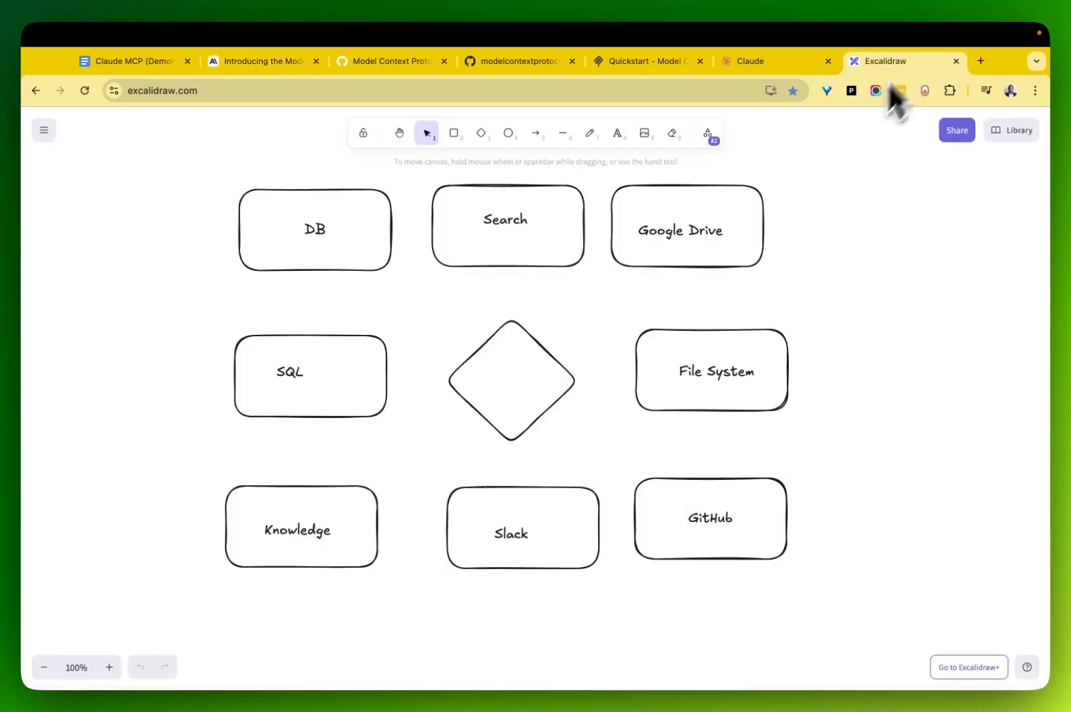
pyautogui.doubleClick(509, 379)
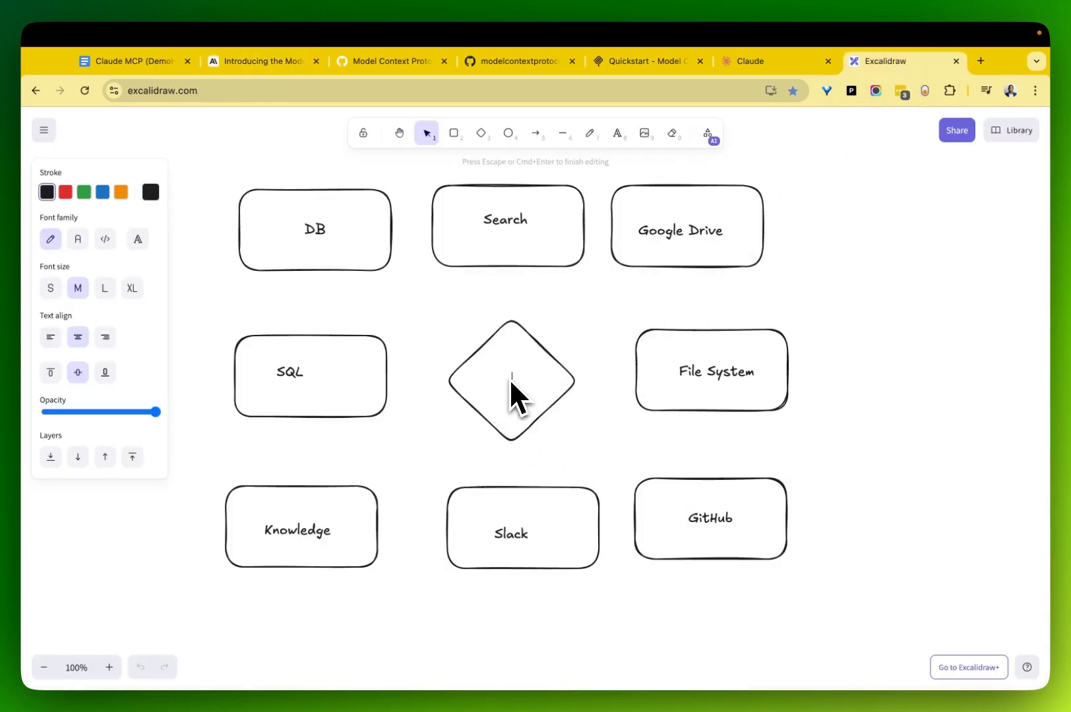
pyautogui.click(536, 133)
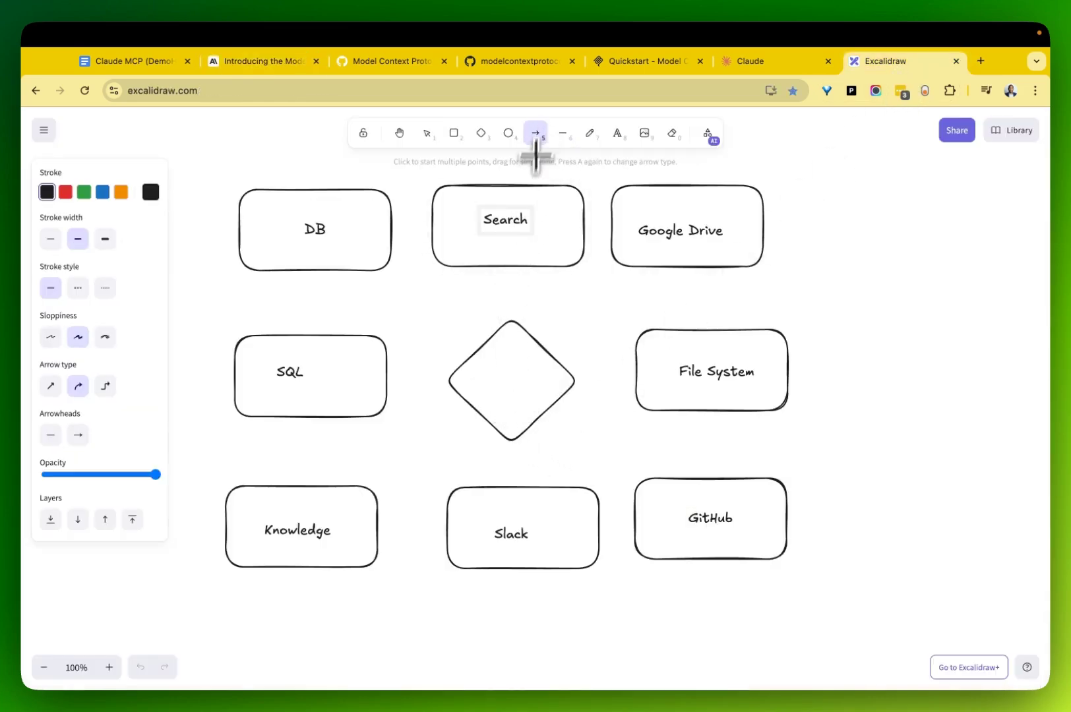
pyautogui.moveTo(514, 326); pyautogui.dragTo(507, 267)
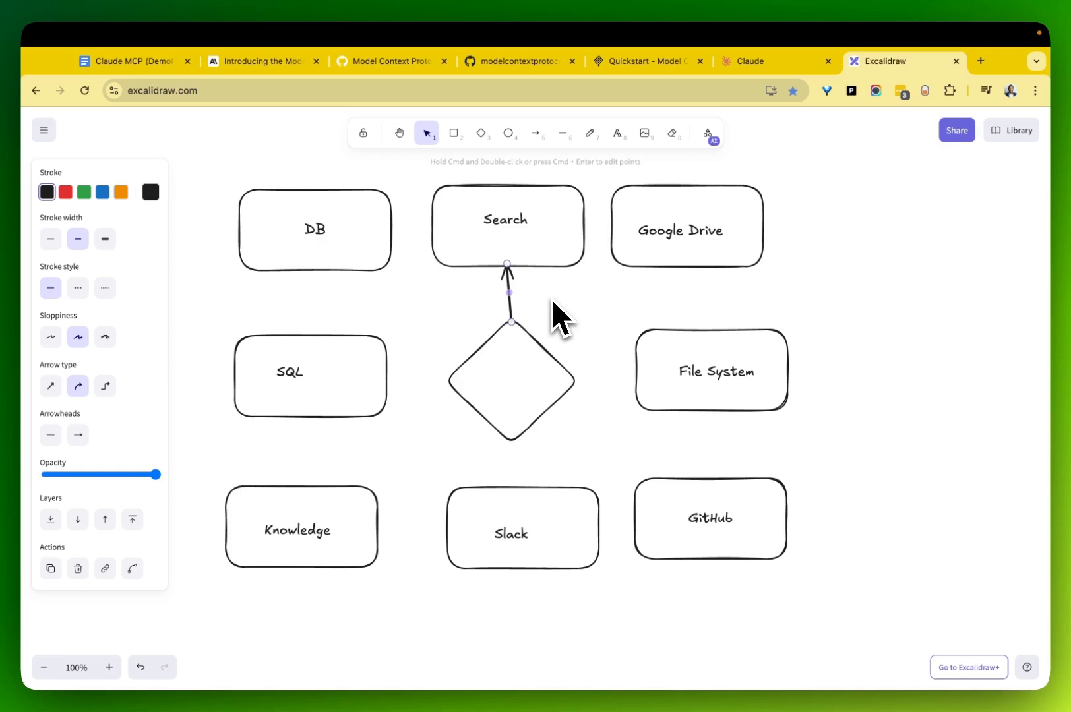
pyautogui.click(536, 132)
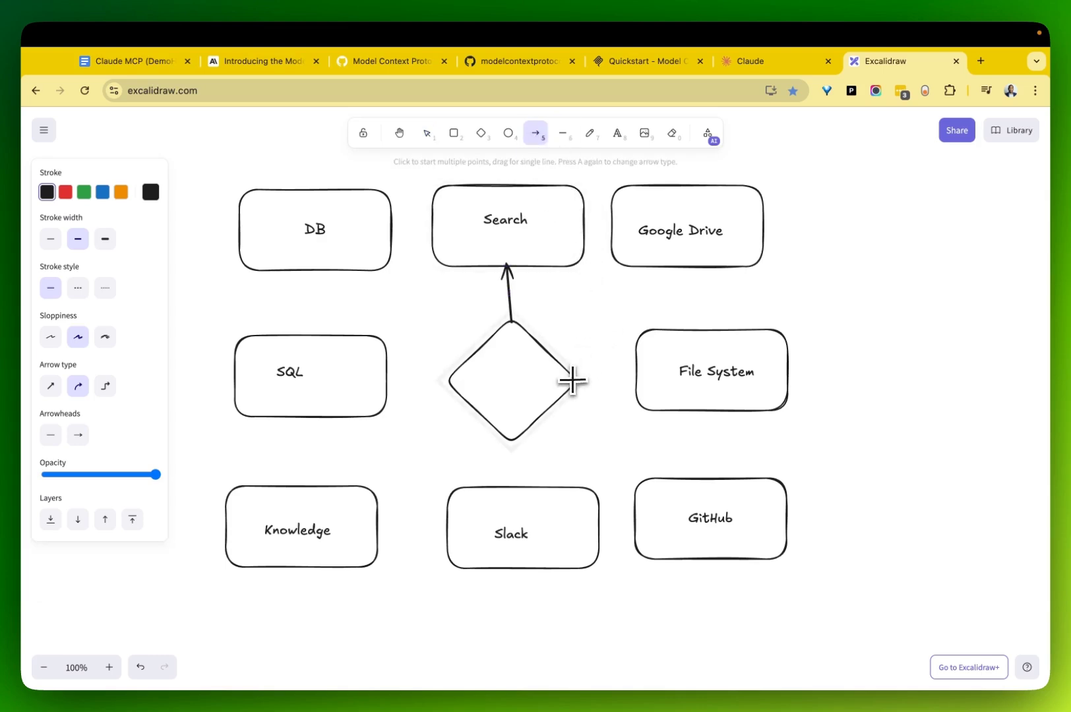
pyautogui.moveTo(570, 381); pyautogui.dragTo(636, 378)
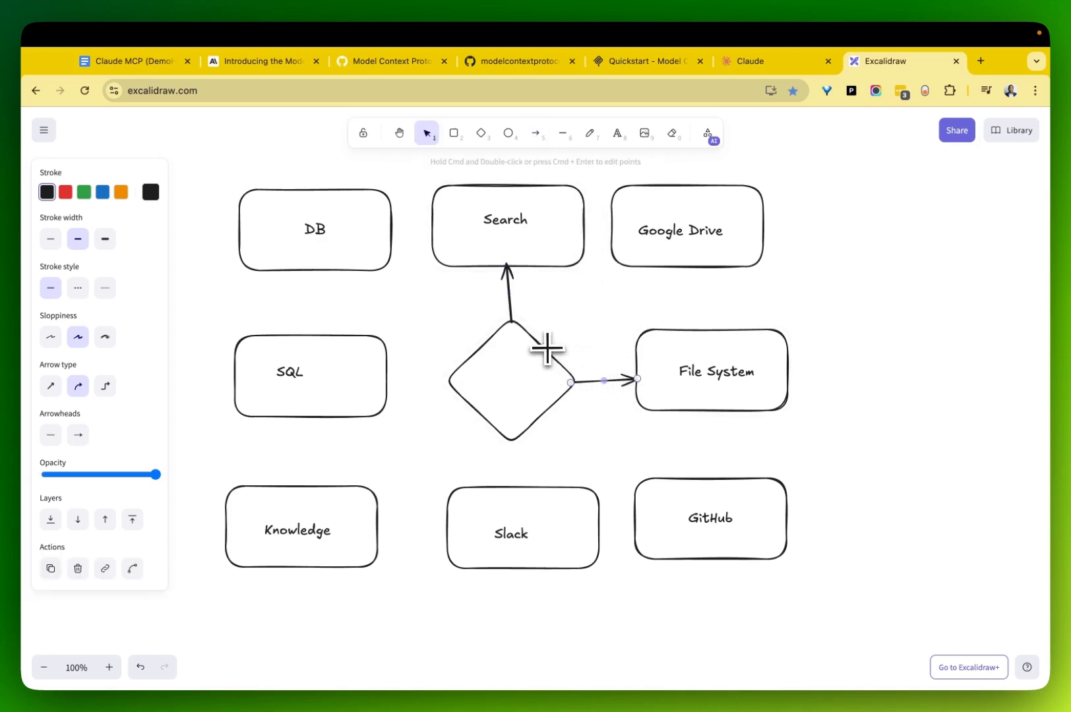
pyautogui.click(536, 132)
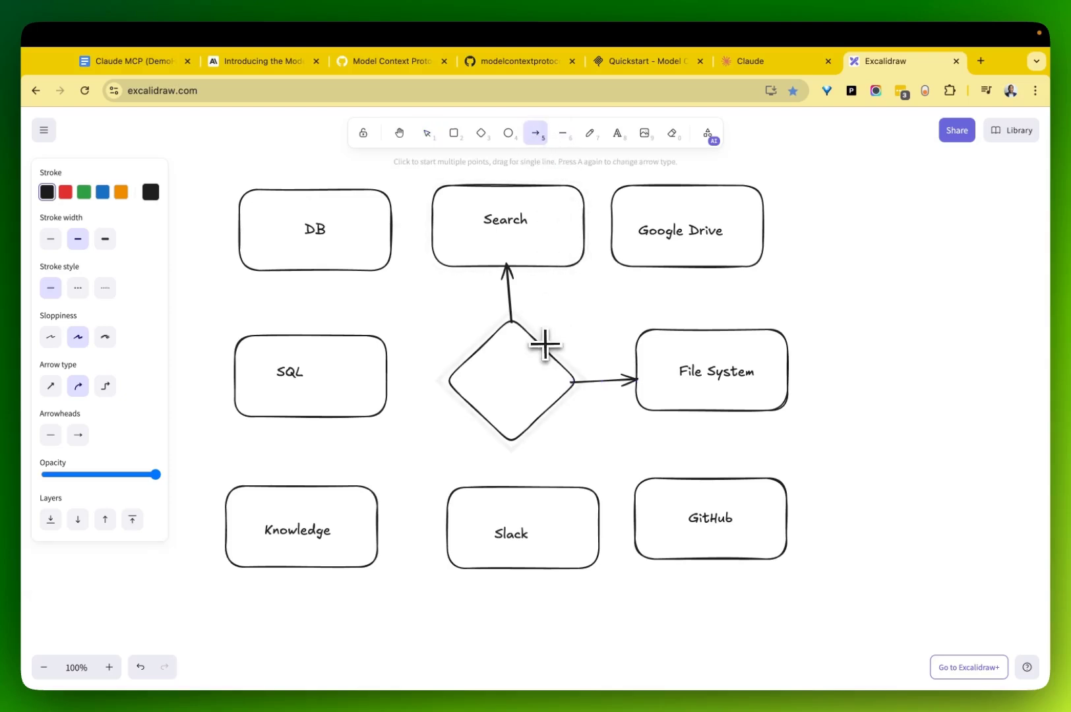
pyautogui.moveTo(544, 347); pyautogui.dragTo(618, 264)
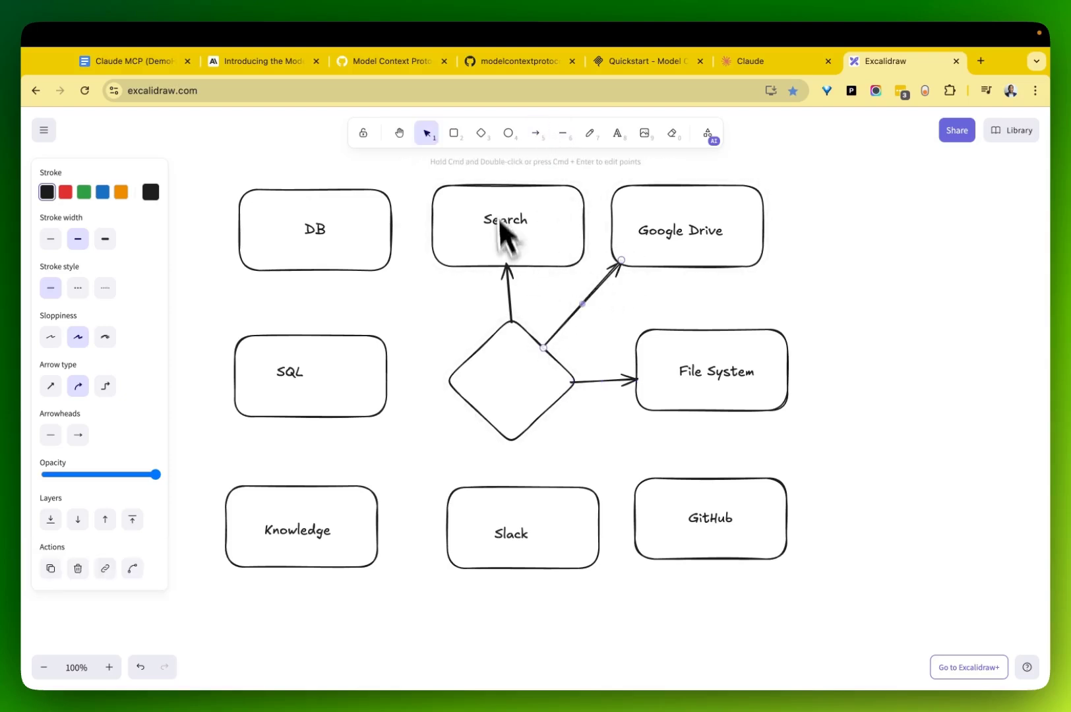
# Draw arrows from the central diamond to the DB, SQL, Slack, GitHub and Knowledge boxes
pyautogui.click(535, 133)
pyautogui.moveTo(482, 337); pyautogui.dragTo(390, 263)
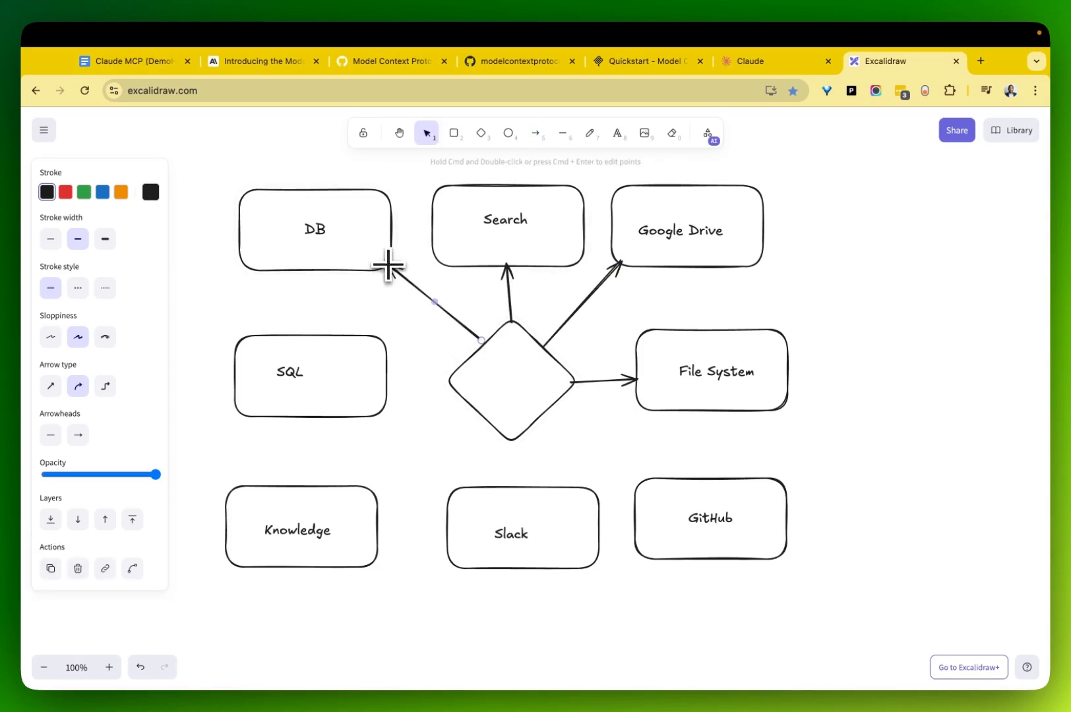
pyautogui.click(535, 133)
pyautogui.moveTo(444, 381)
pyautogui.mouseDown()
pyautogui.moveTo(379, 377)
pyautogui.moveTo(388, 382)
pyautogui.mouseUp()
pyautogui.click(541, 137)
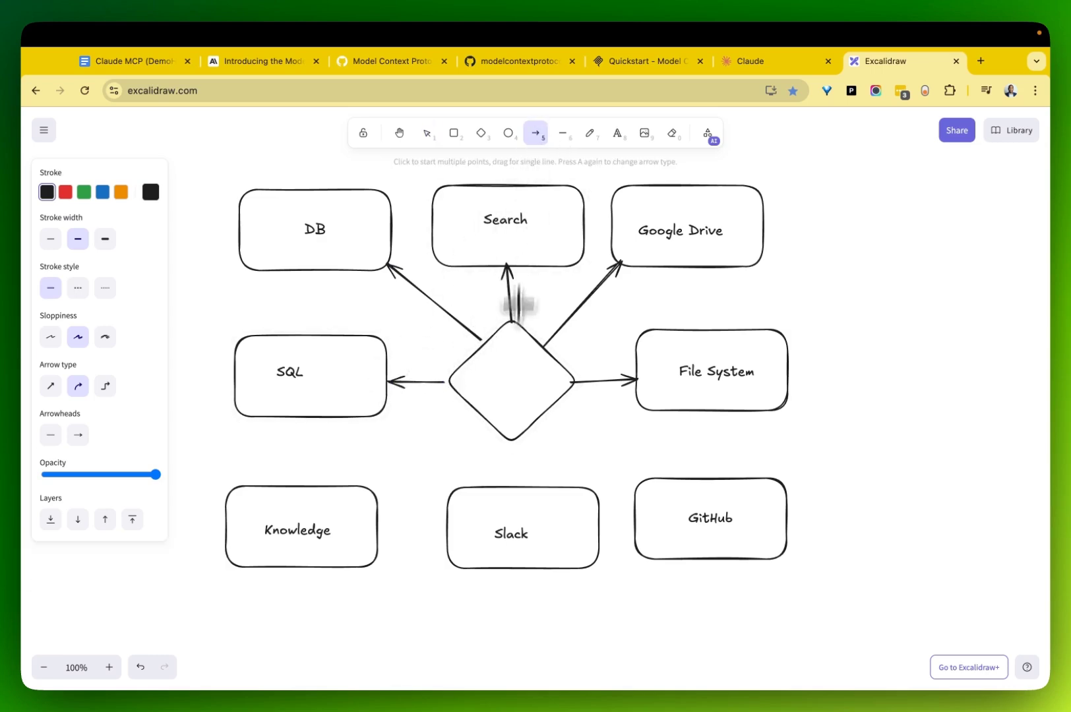
pyautogui.moveTo(508, 451); pyautogui.dragTo(508, 489)
pyautogui.click(536, 134)
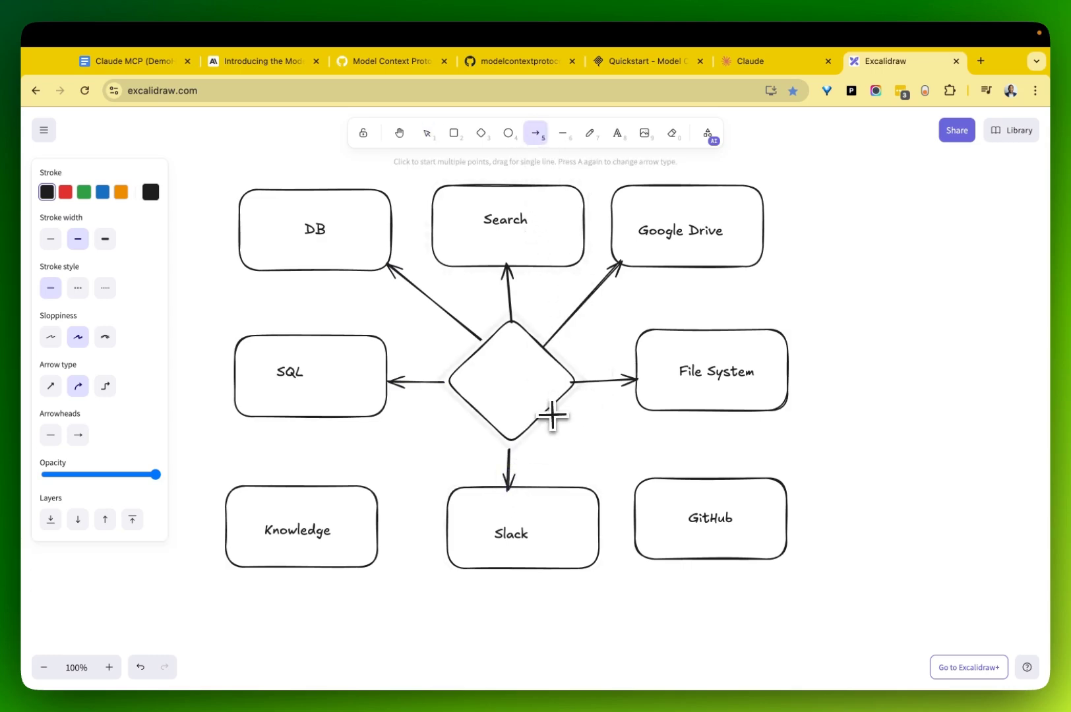
pyautogui.moveTo(547, 416)
pyautogui.mouseDown()
pyautogui.moveTo(622, 454)
pyautogui.moveTo(633, 484)
pyautogui.mouseUp()
pyautogui.click(536, 134)
pyautogui.moveTo(473, 413); pyautogui.dragTo(374, 495)
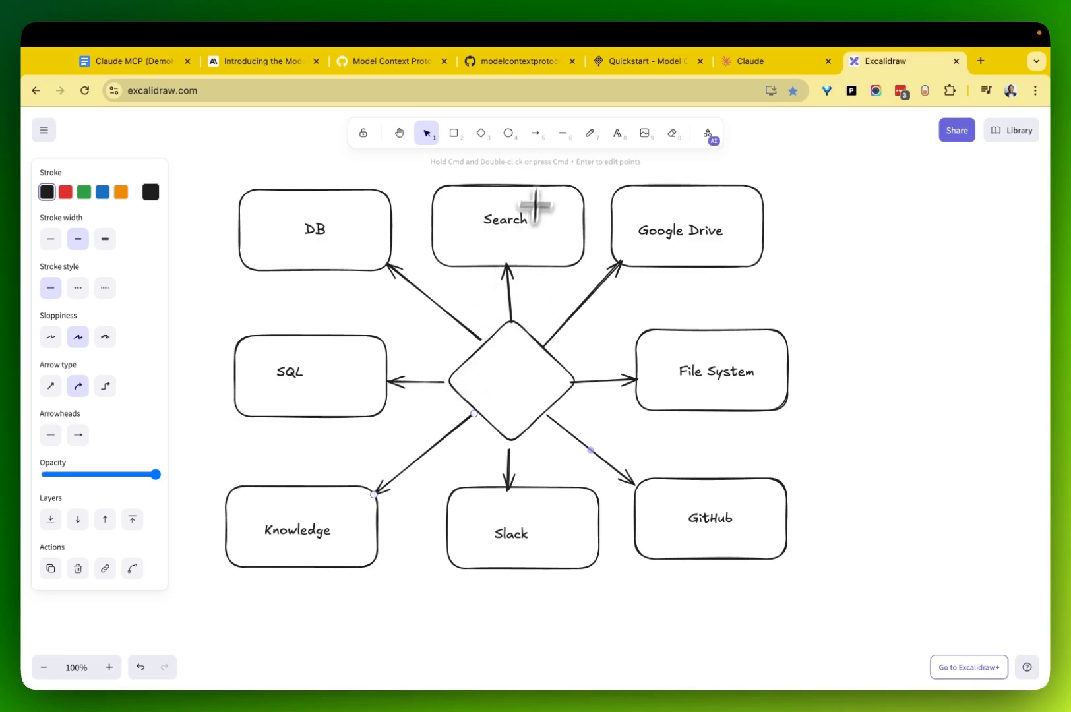
# Label the central diamond with the text "Claude"
pyautogui.click(617, 135)
pyautogui.click(489, 376)
pyautogui.write('Claud')
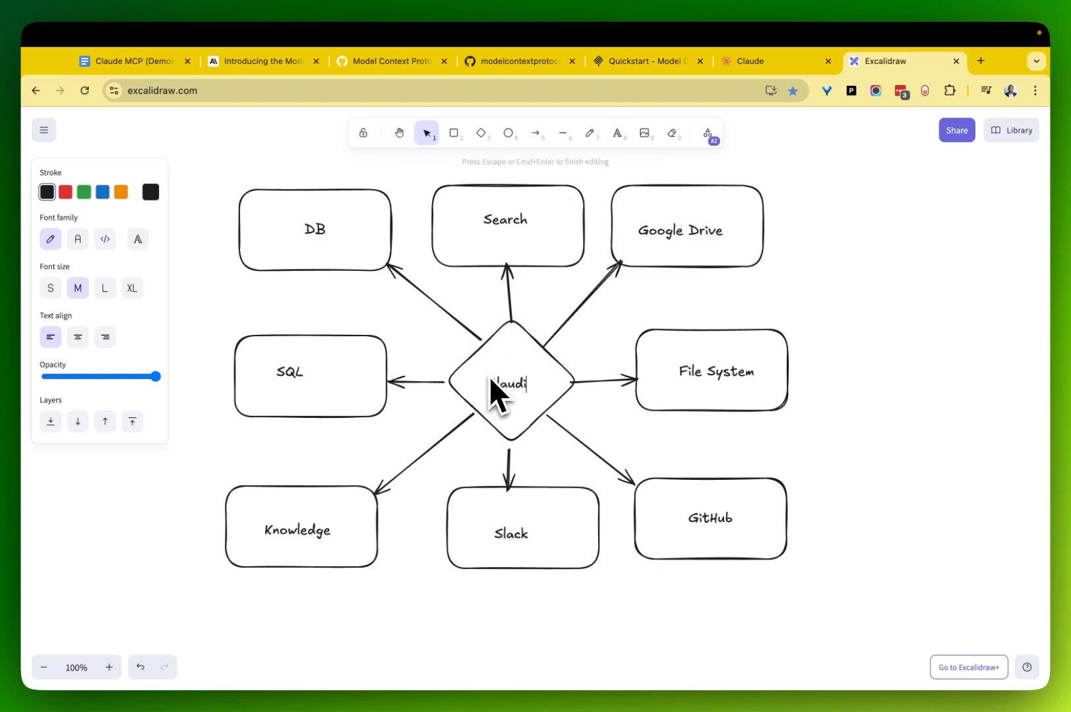
pyautogui.write('e')
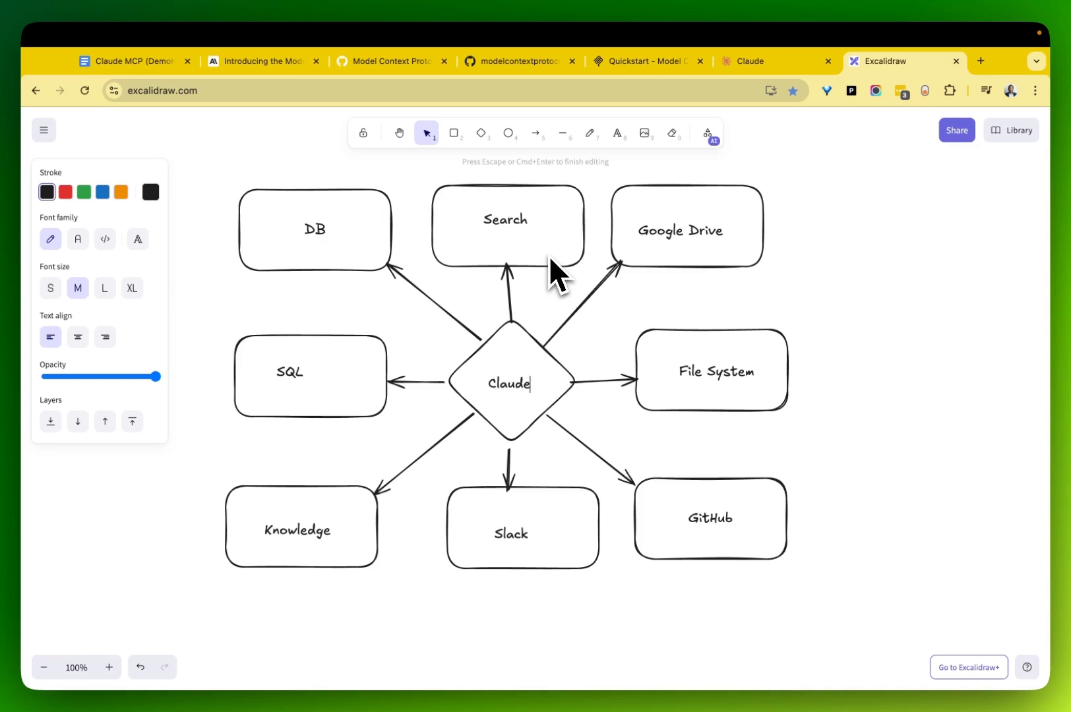
pyautogui.click(678, 280)
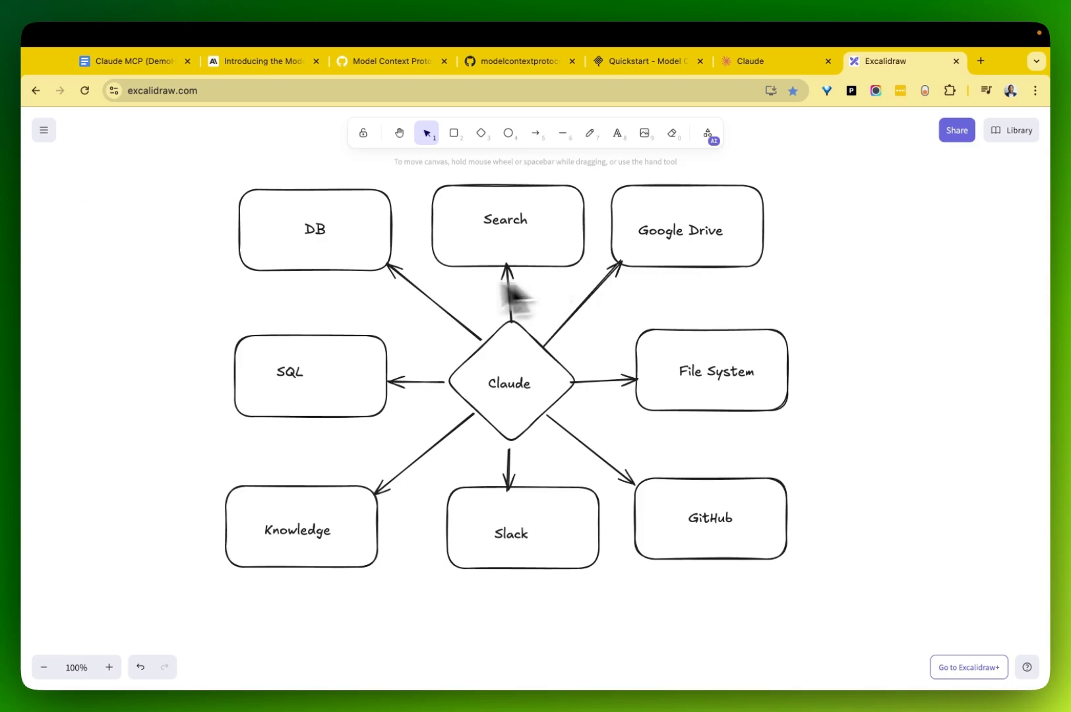
# Review the Model Context Protocol GitHub organization page and the top of the Anthropic announcement
pyautogui.click(729, 517)
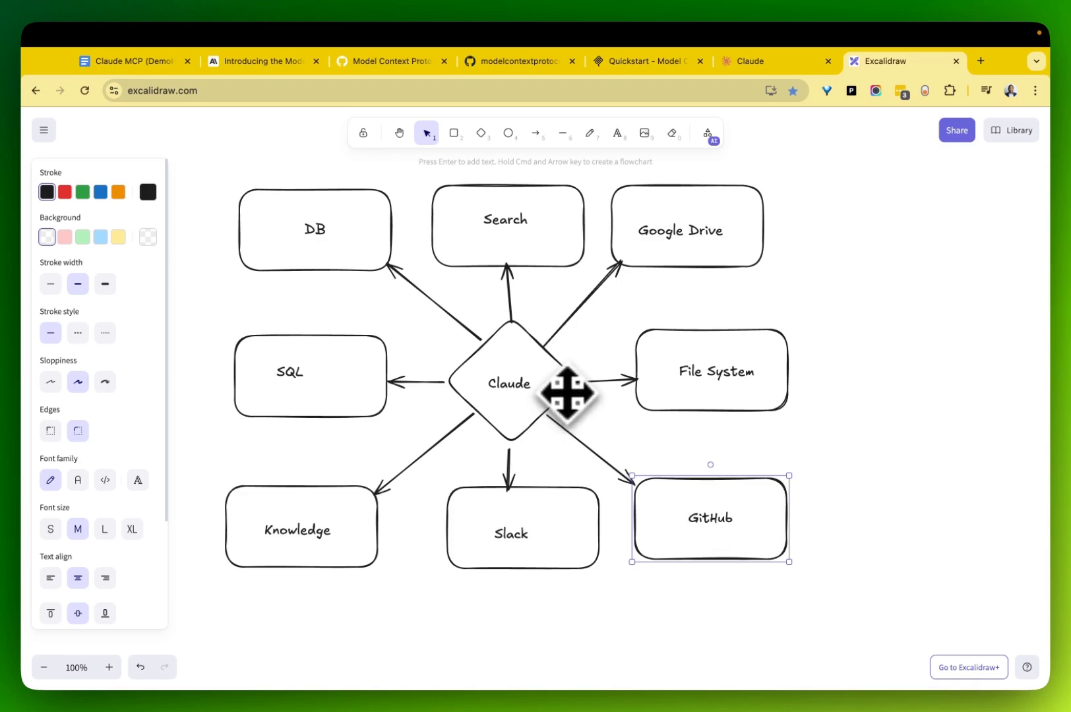
pyautogui.click(370, 69)
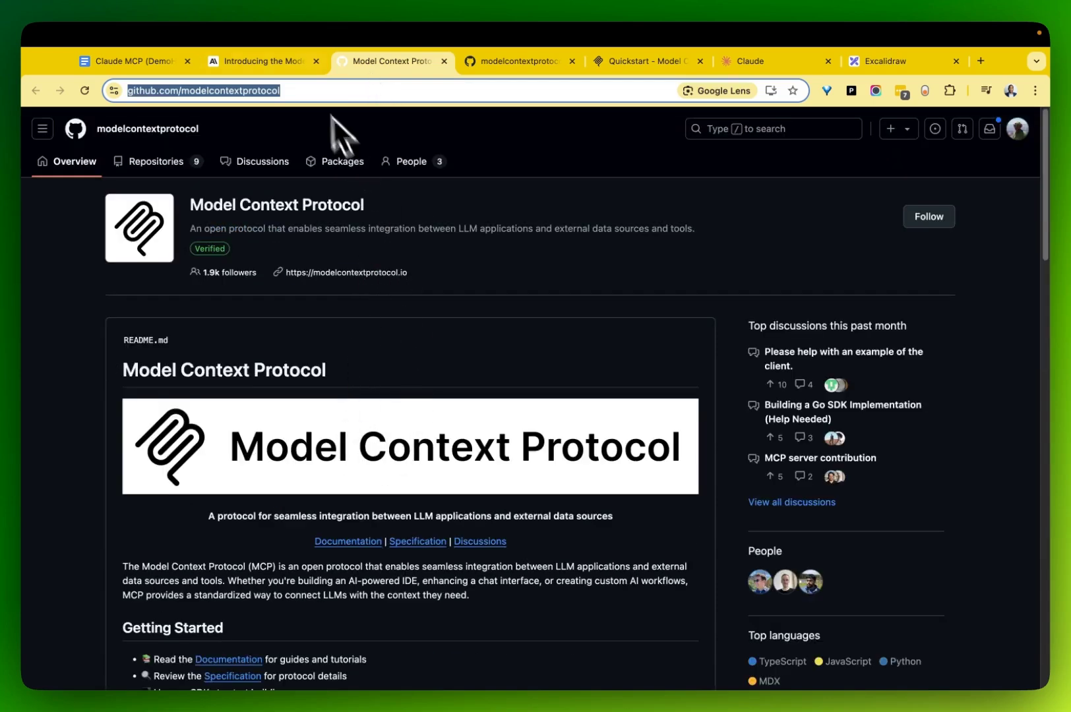
pyautogui.click(281, 61)
pyautogui.scroll(3, 396, 368)
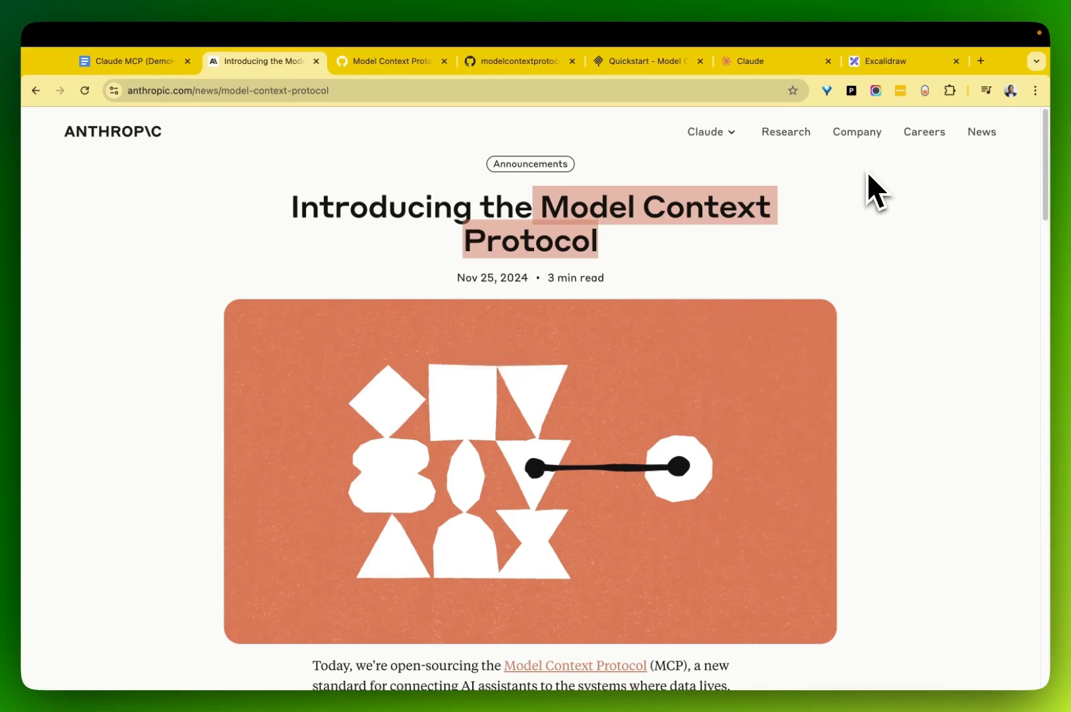
# Ask Claude on the web "What is the price of bitcoin today?" and read its reply
pyautogui.click(753, 58)
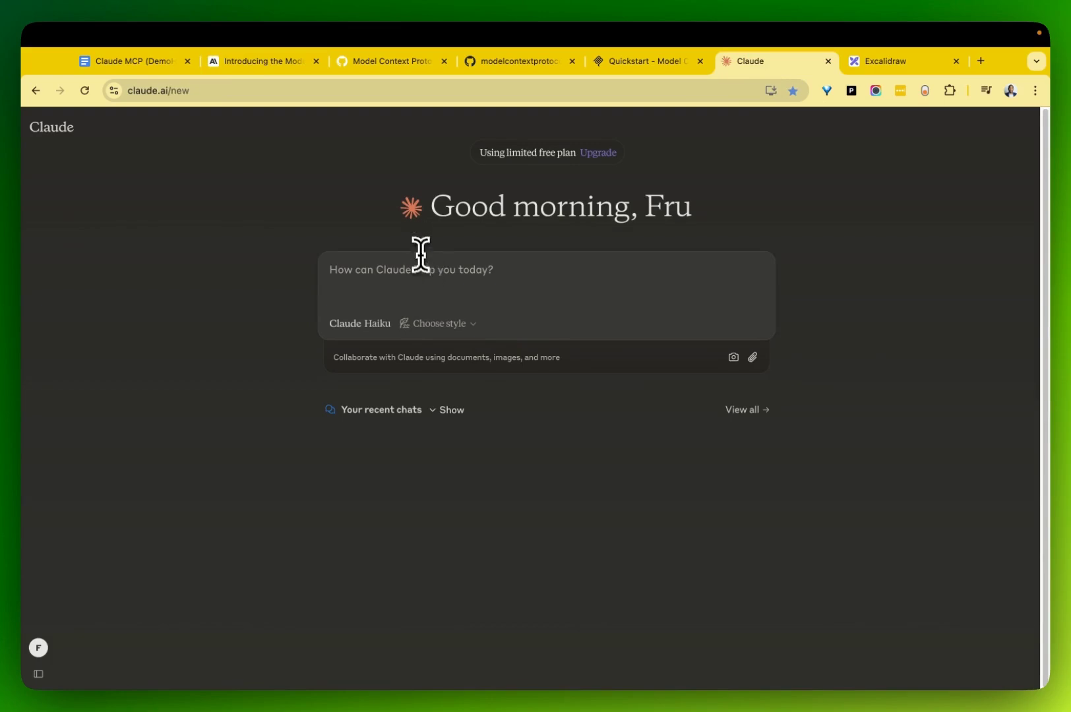
pyautogui.write('What')
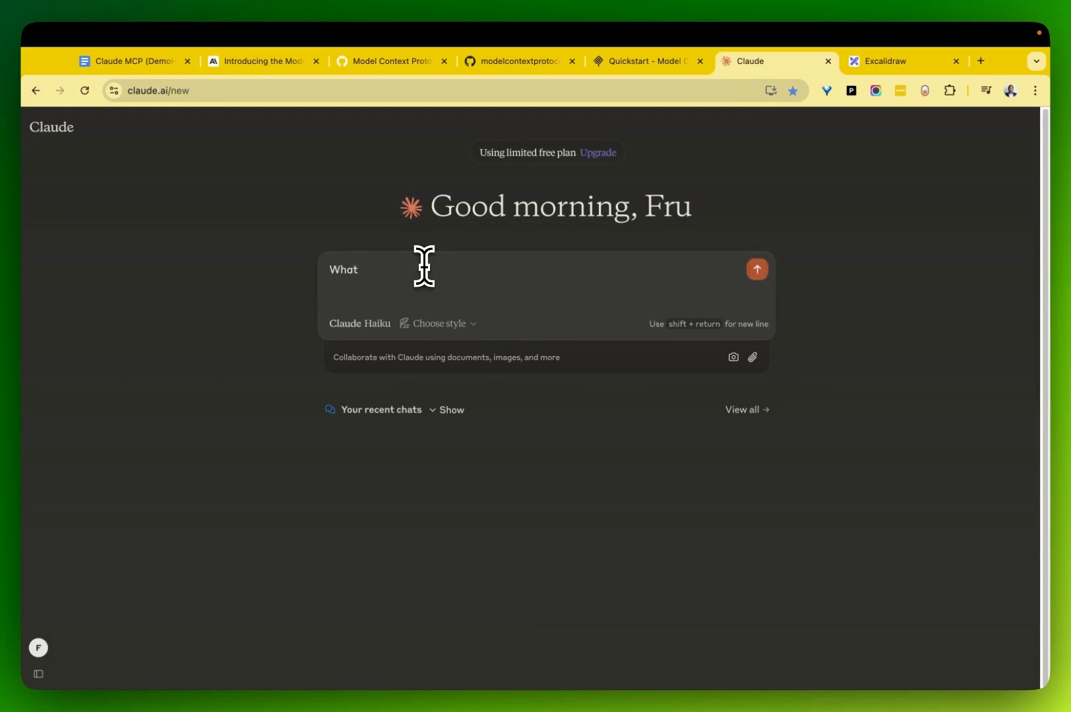
pyautogui.write(' is the price of bitcoin today?')
pyautogui.press('super+a')
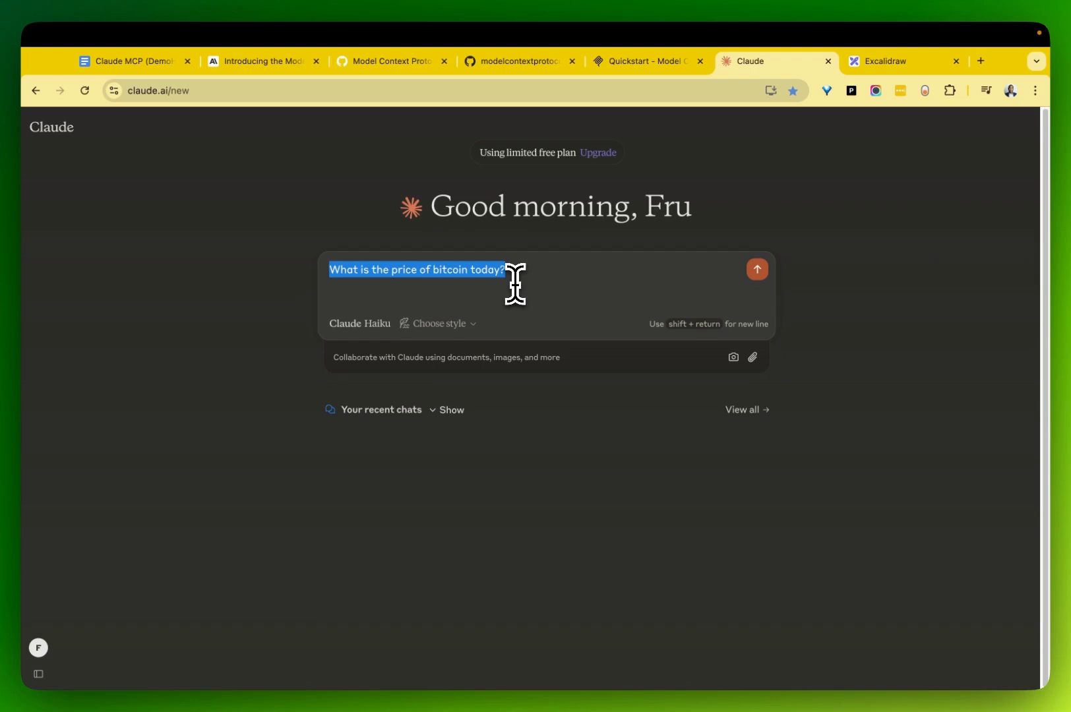
pyautogui.click(757, 270)
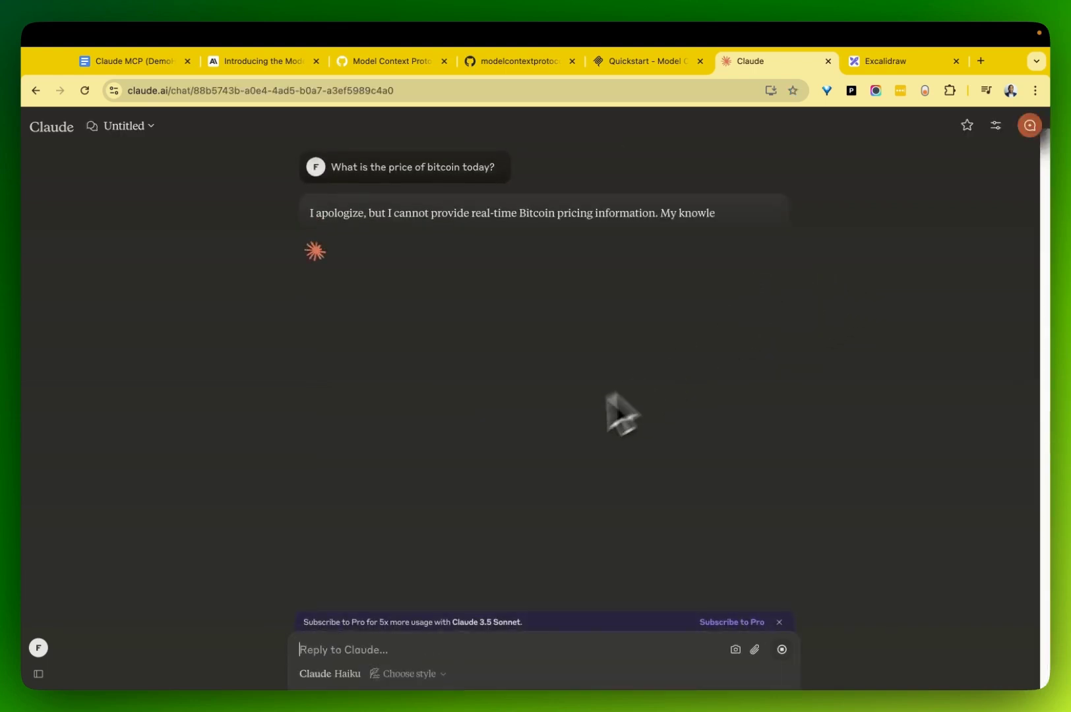
pyautogui.moveTo(308, 213); pyautogui.dragTo(571, 232)
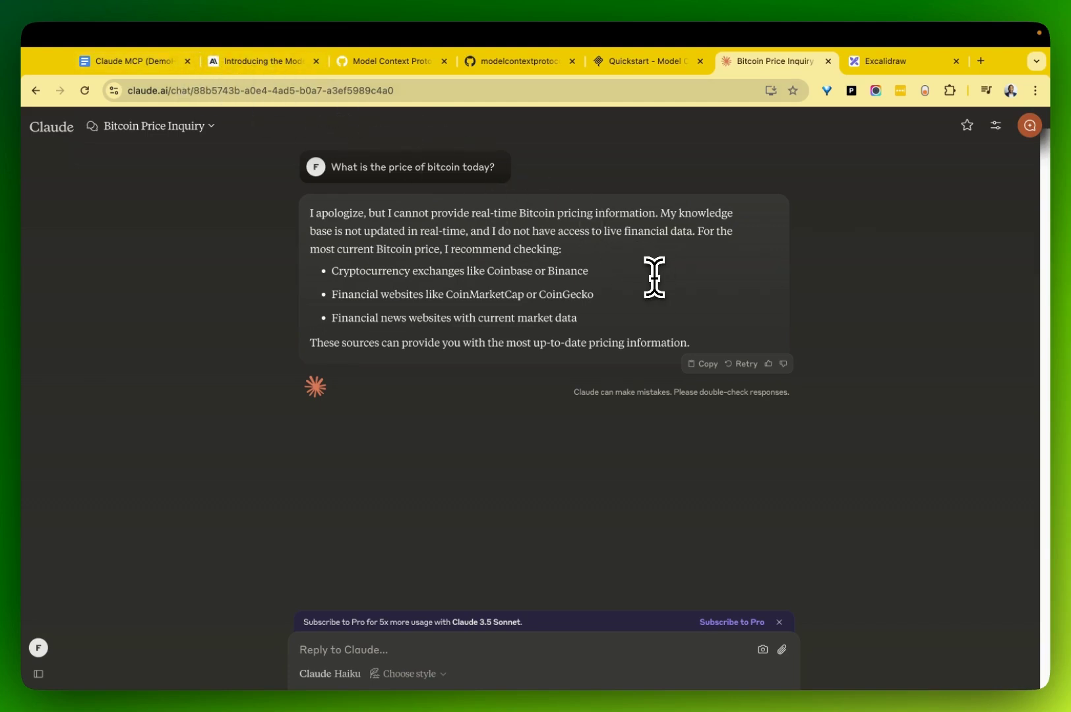
# Open the Claude Desktop download page from the link in the Claude MCP (DemoHub) document
pyautogui.click(148, 61)
pyautogui.click(503, 307)
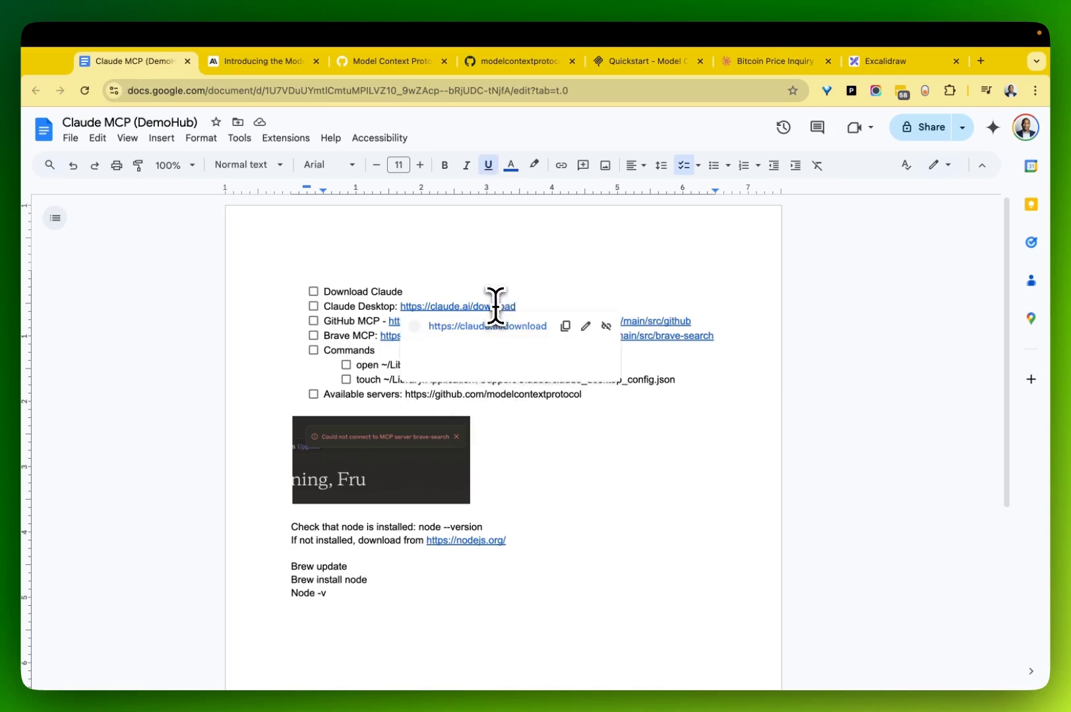
pyautogui.click(493, 328)
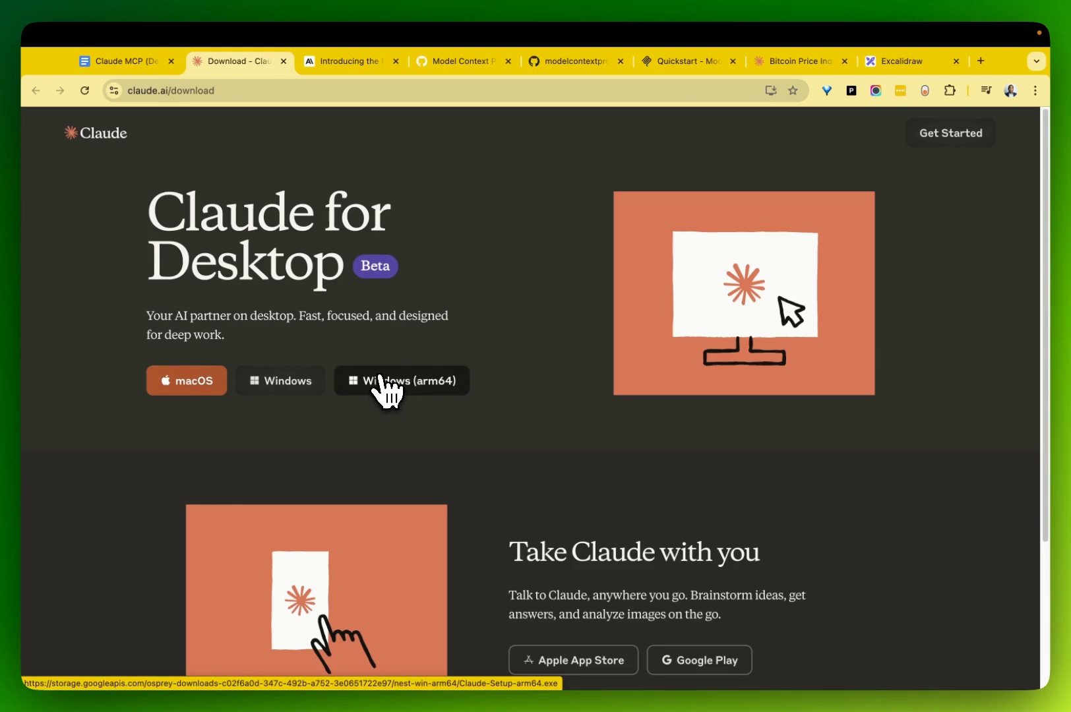
# Check for the installed Claude app on the Mac desktop and return to the Claude MCP (DemoHub) document
pyautogui.hotkey('ctrl', 'Left')
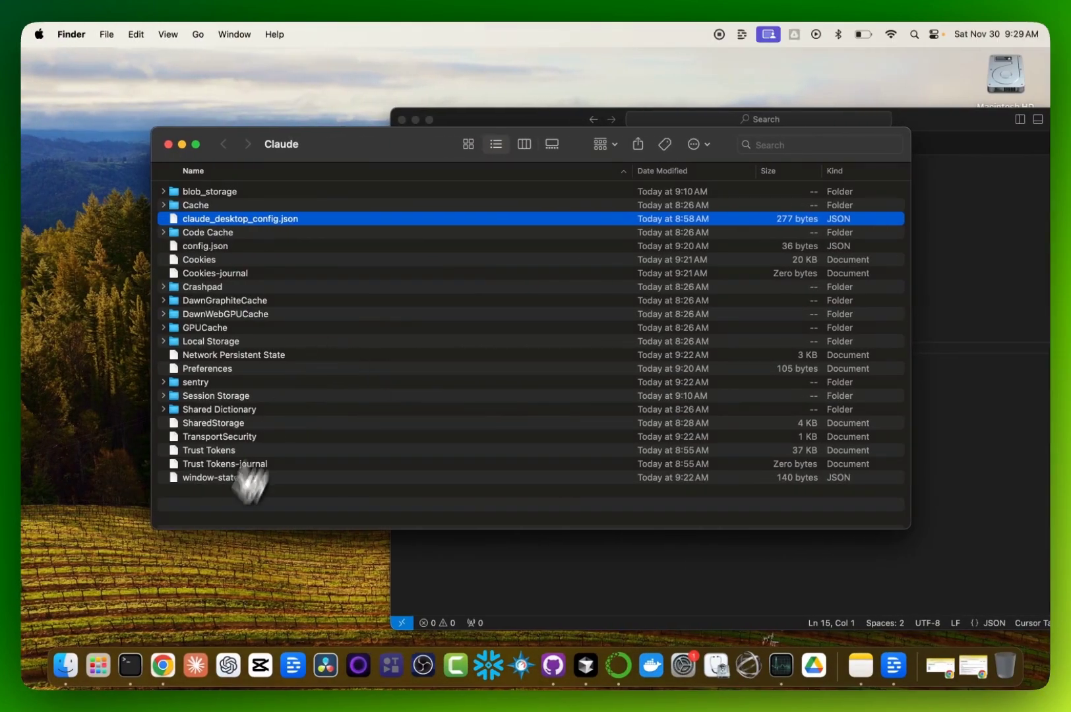
pyautogui.click(195, 667)
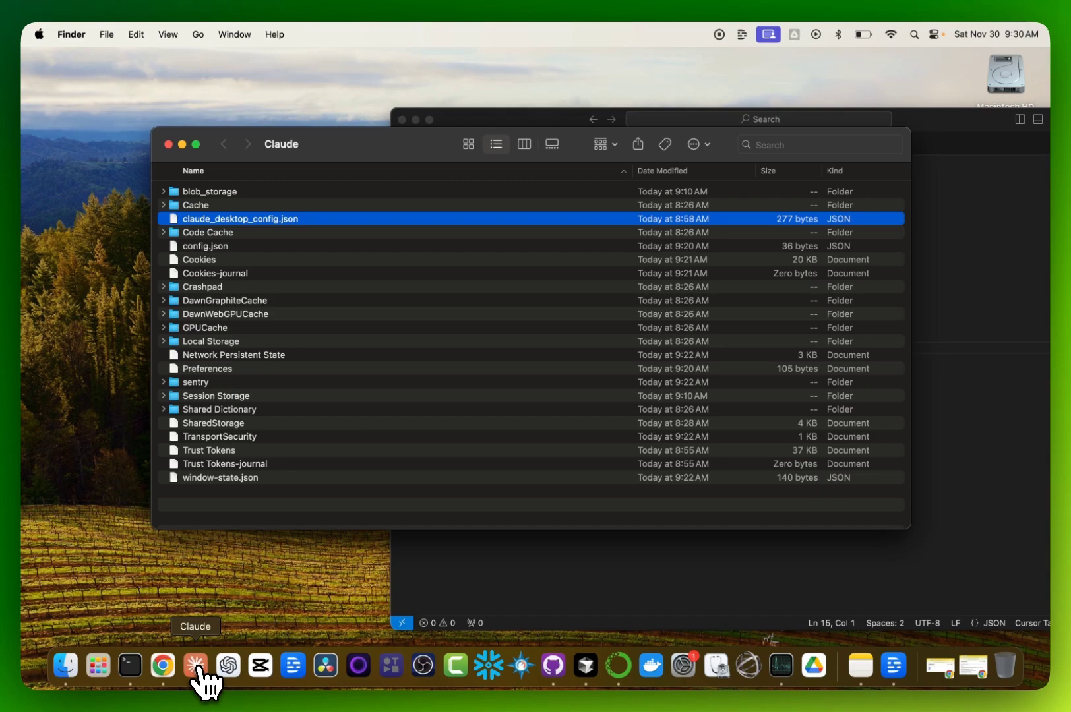
pyautogui.hotkey('ctrl', 'Right')
pyautogui.click(155, 61)
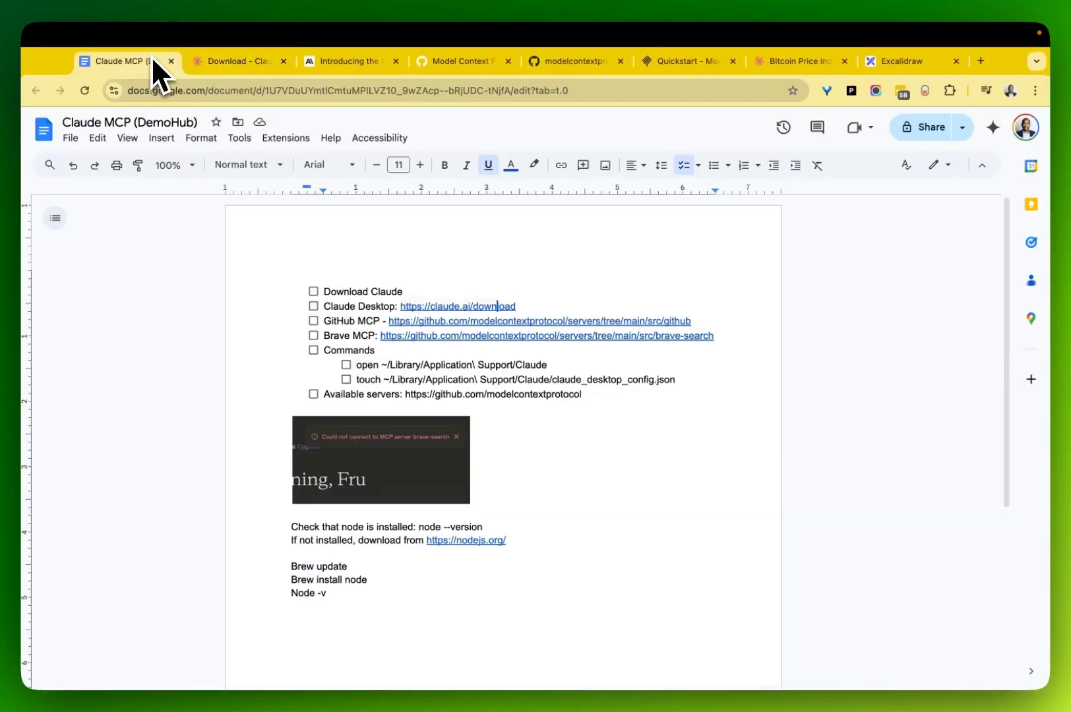
# Check off the Download Claude and Claude Desktop items and copy the command open ~/Library/Application\ Support/Claude
pyautogui.click(313, 291)
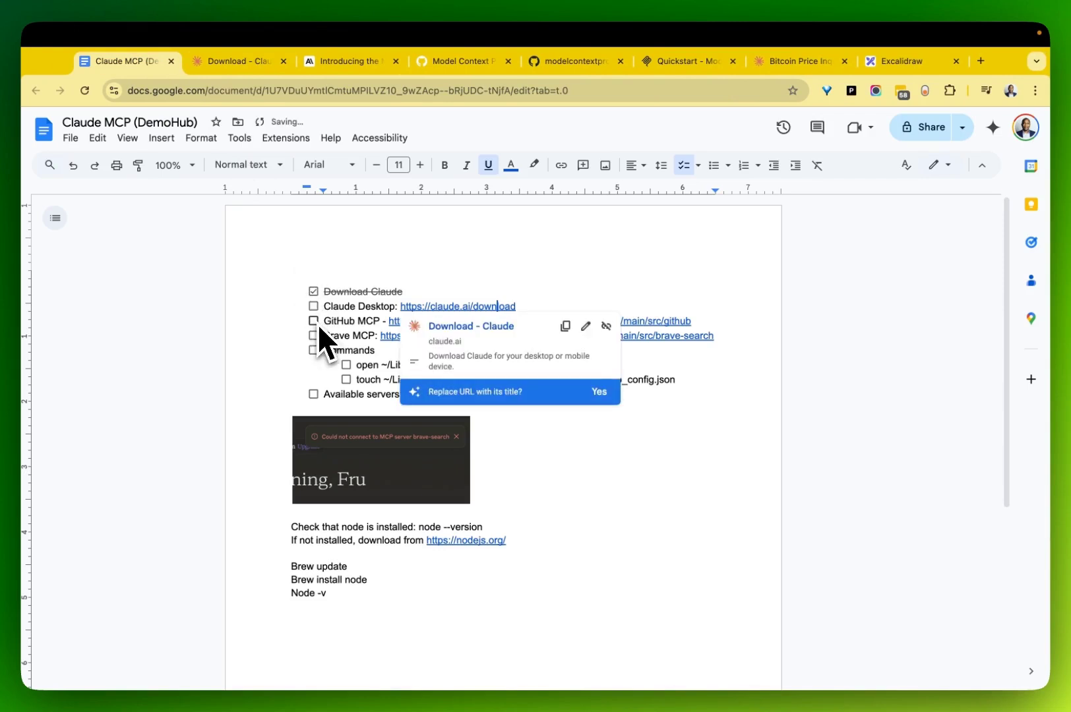
pyautogui.click(313, 306)
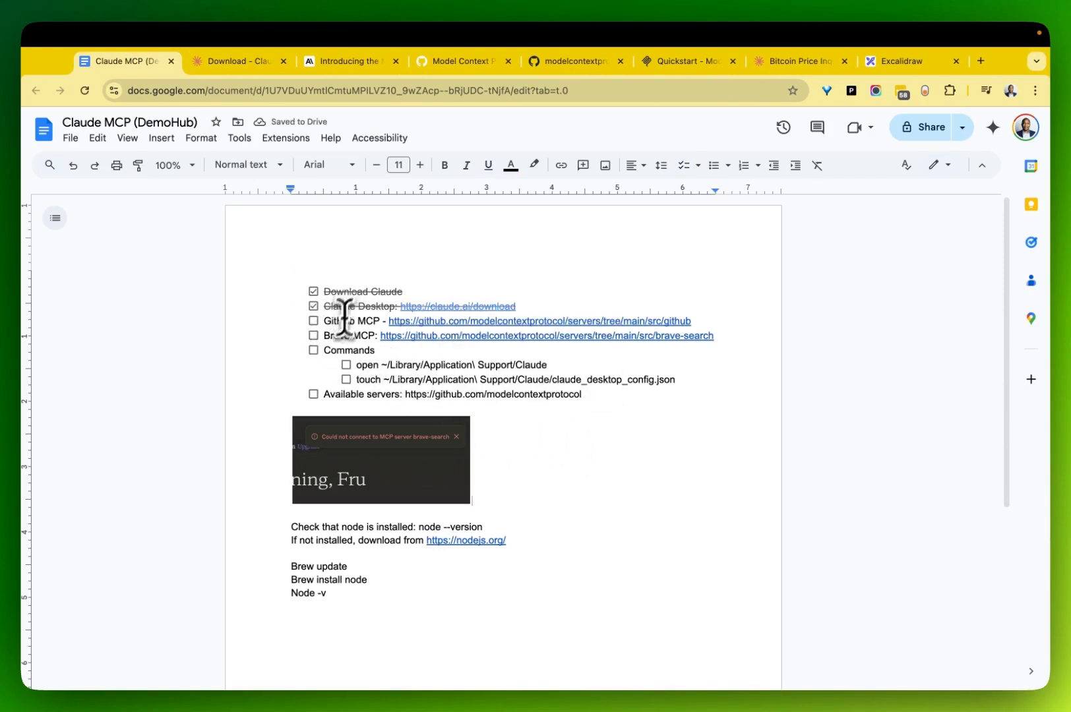
pyautogui.click(557, 364)
pyautogui.moveTo(566, 365); pyautogui.dragTo(354, 365)
pyautogui.press('super+c')
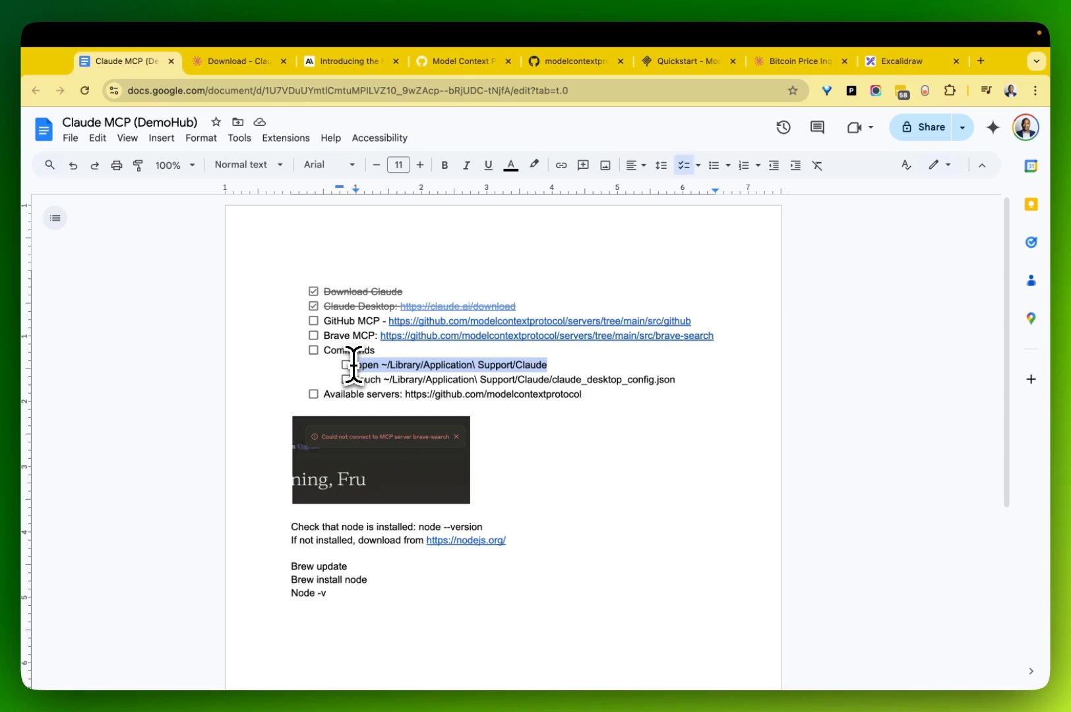
# Switch to Terminal, enlarge its window and increase the text size
pyautogui.press('super+Tab')
pyautogui.click(132, 665)
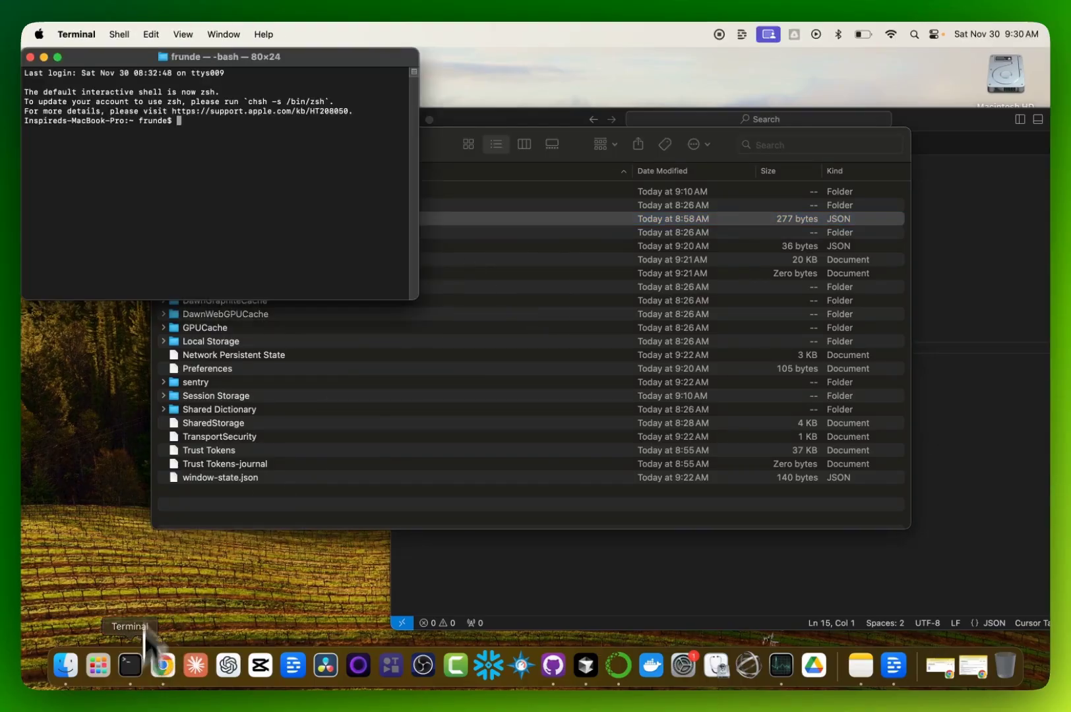
pyautogui.moveTo(412, 297); pyautogui.dragTo(622, 408)
pyautogui.press('super+plus')
pyautogui.press('super+plus')
pyautogui.press('super+plus')
pyautogui.press('super+plus')
pyautogui.press('super+plus')
# Open the Claude support folder by running open ~/Library/Application\ Support/Claude and reposition its Finder window
pyautogui.press('super+v')
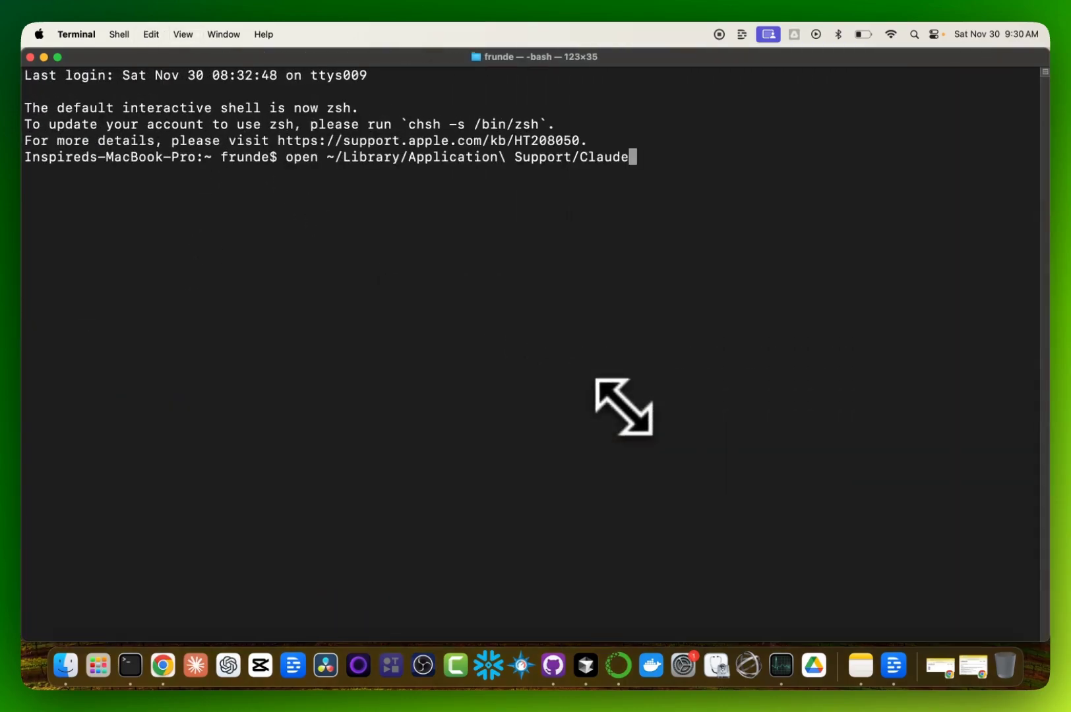
pyautogui.press('Return')
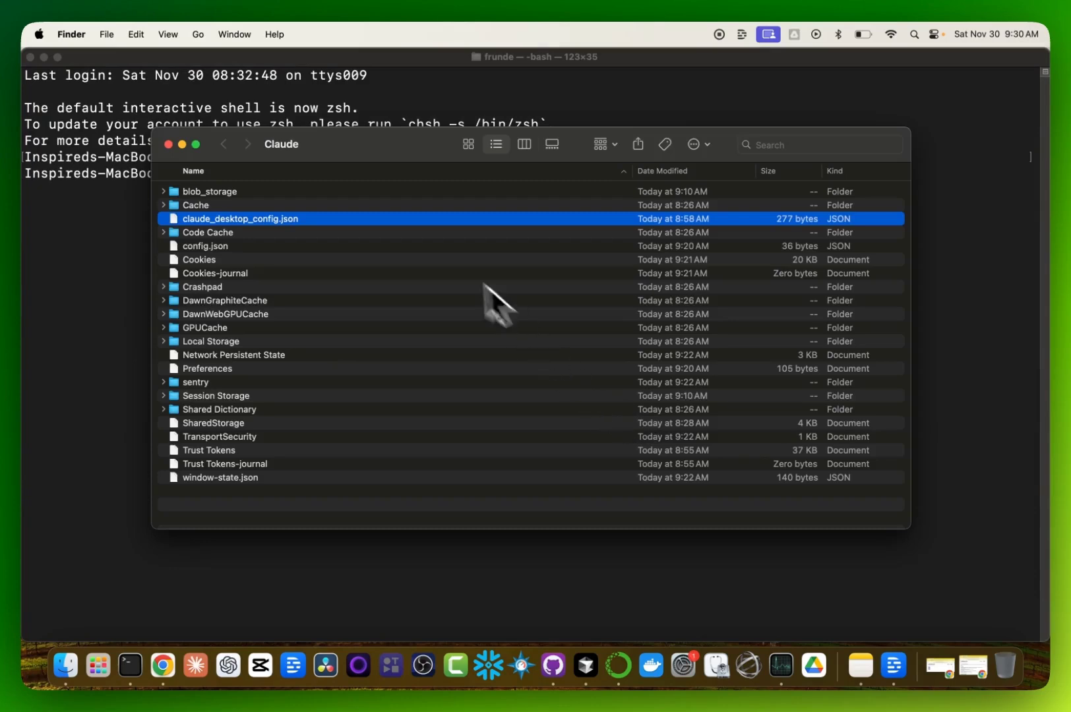
pyautogui.moveTo(344, 142); pyautogui.dragTo(329, 67)
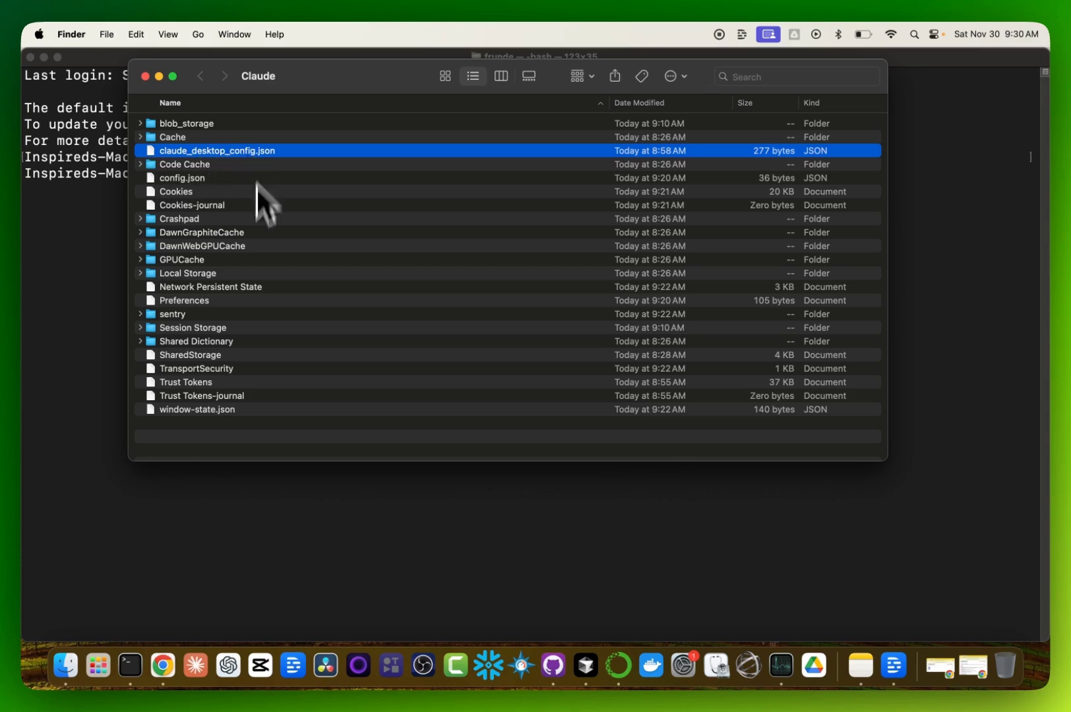
# Return to the Claude MCP (DemoHub) document and check off Commands and its open and touch sub-items
pyautogui.hotkey('ctrl', 'Right')
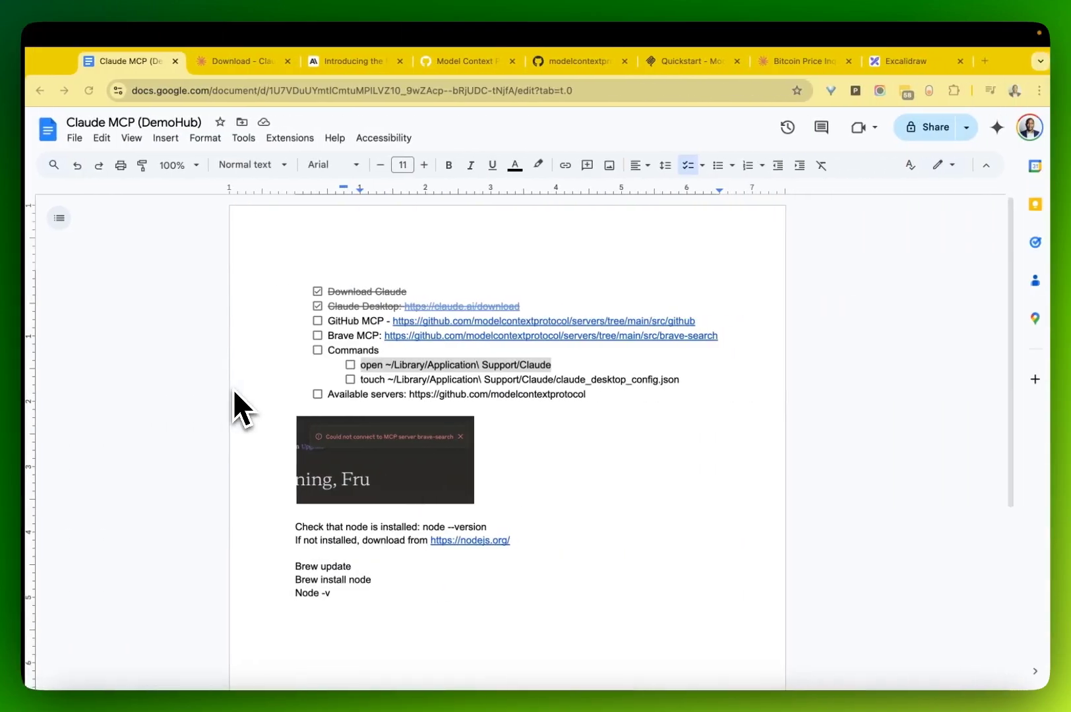
pyautogui.click(396, 369)
pyautogui.moveTo(715, 376); pyautogui.dragTo(355, 379)
pyautogui.click(313, 350)
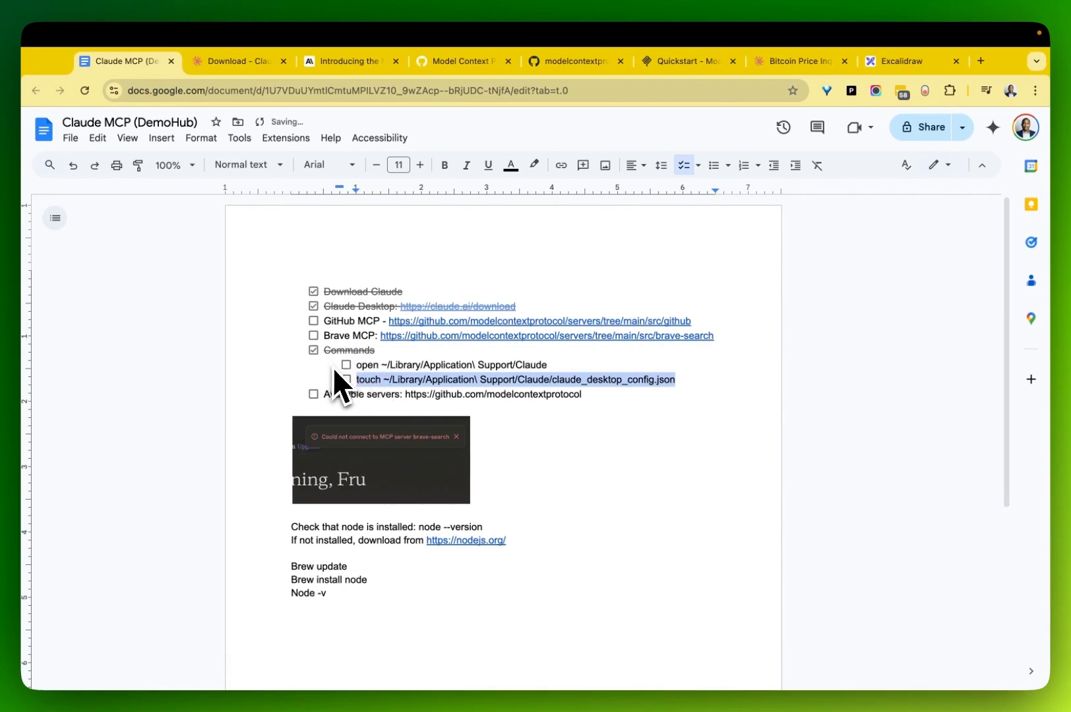
pyautogui.click(346, 364)
pyautogui.click(346, 379)
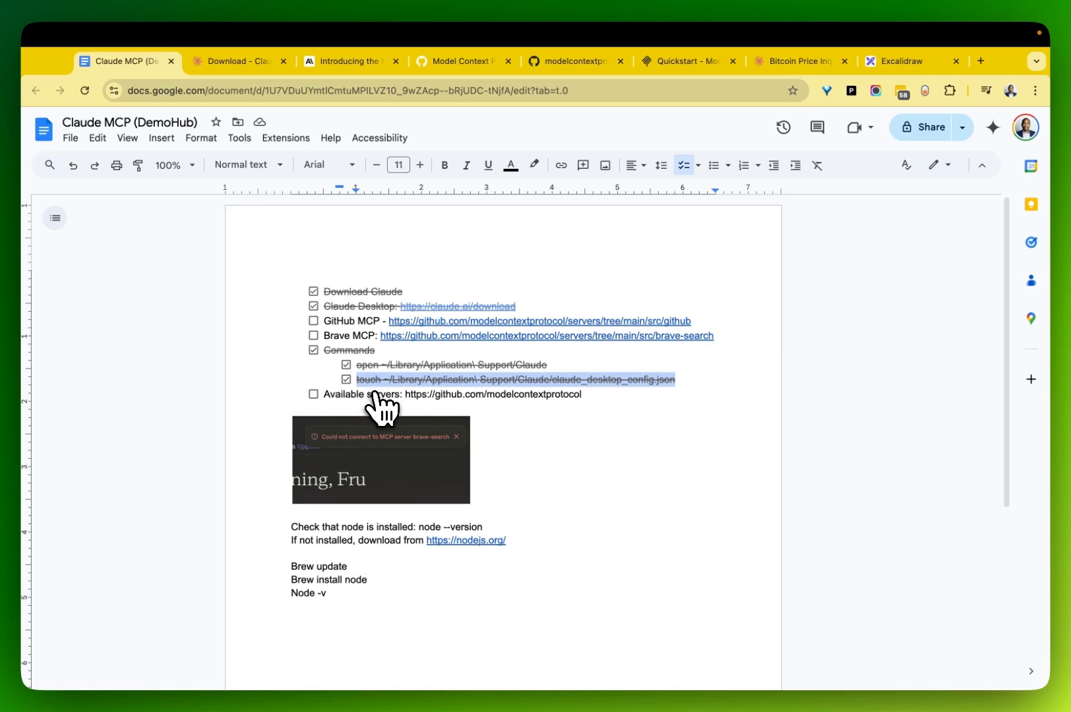
# Review the Claude diagram in Excalidraw and select its Search box
pyautogui.press('super+9')
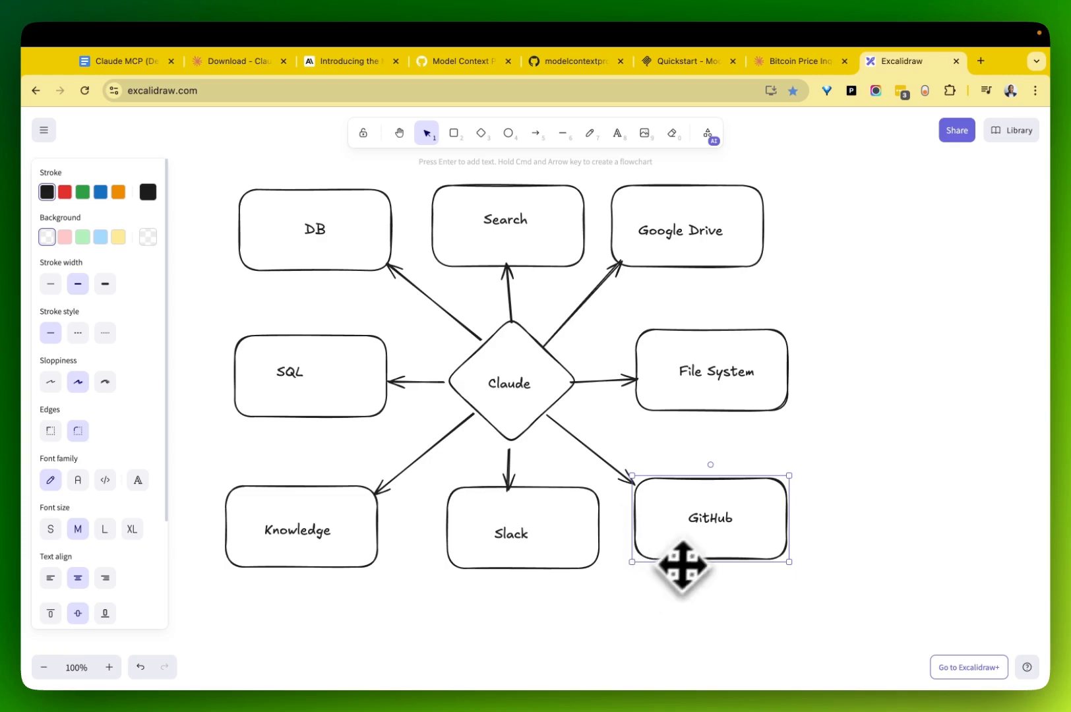
pyautogui.click(472, 269)
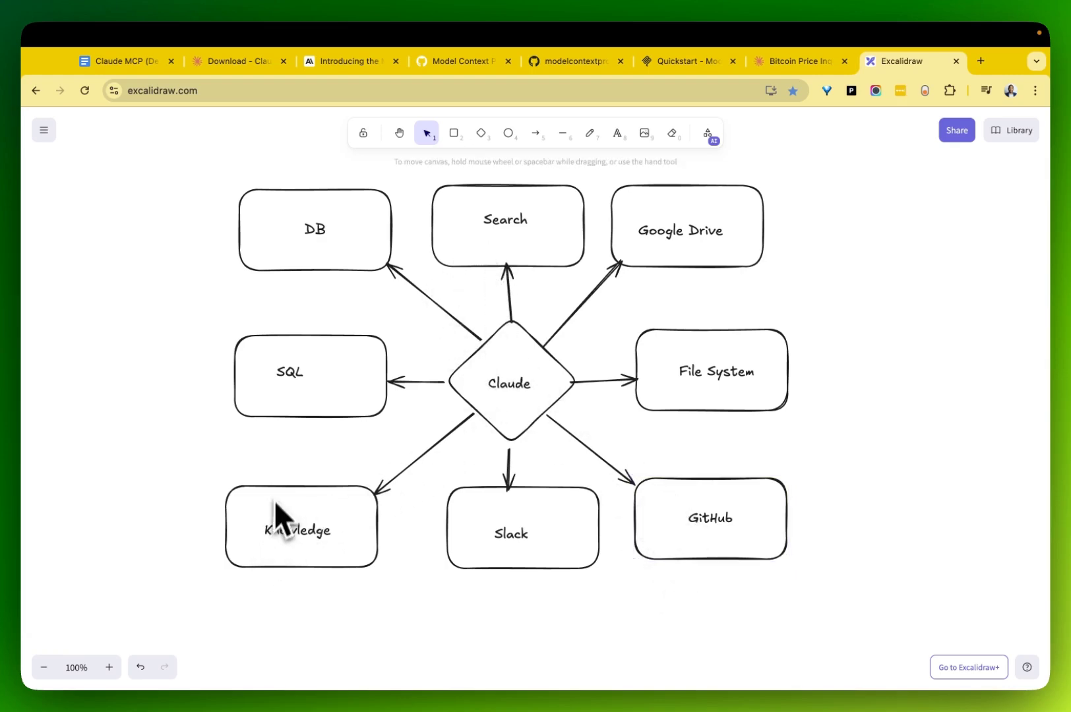
pyautogui.click(544, 251)
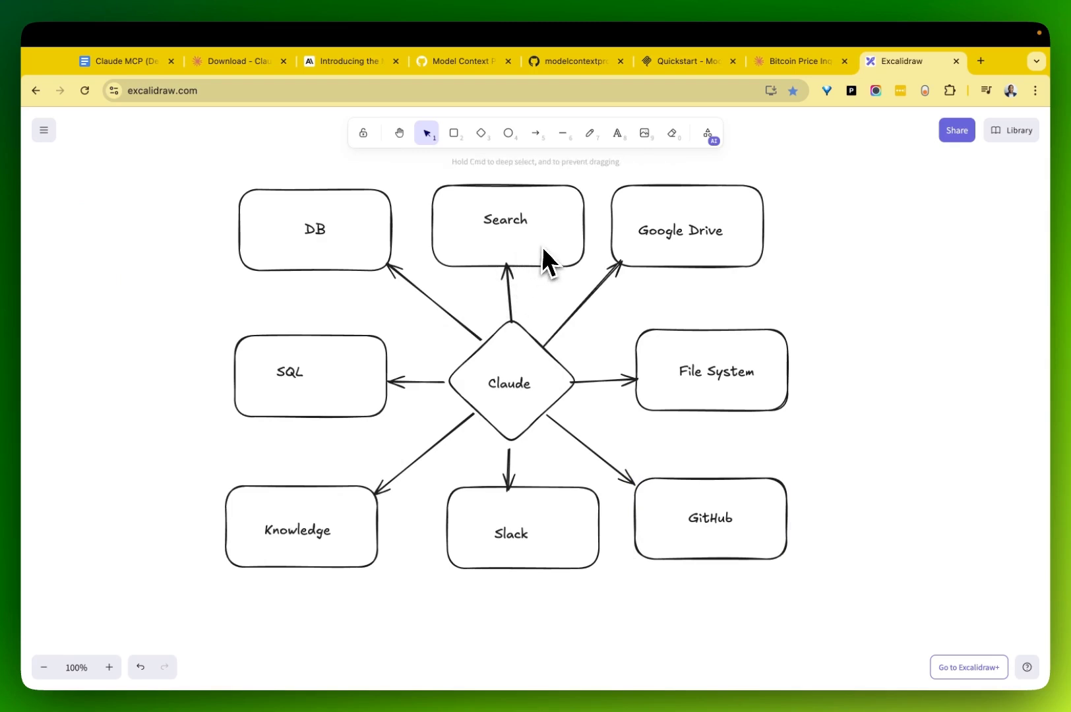
pyautogui.click(575, 271)
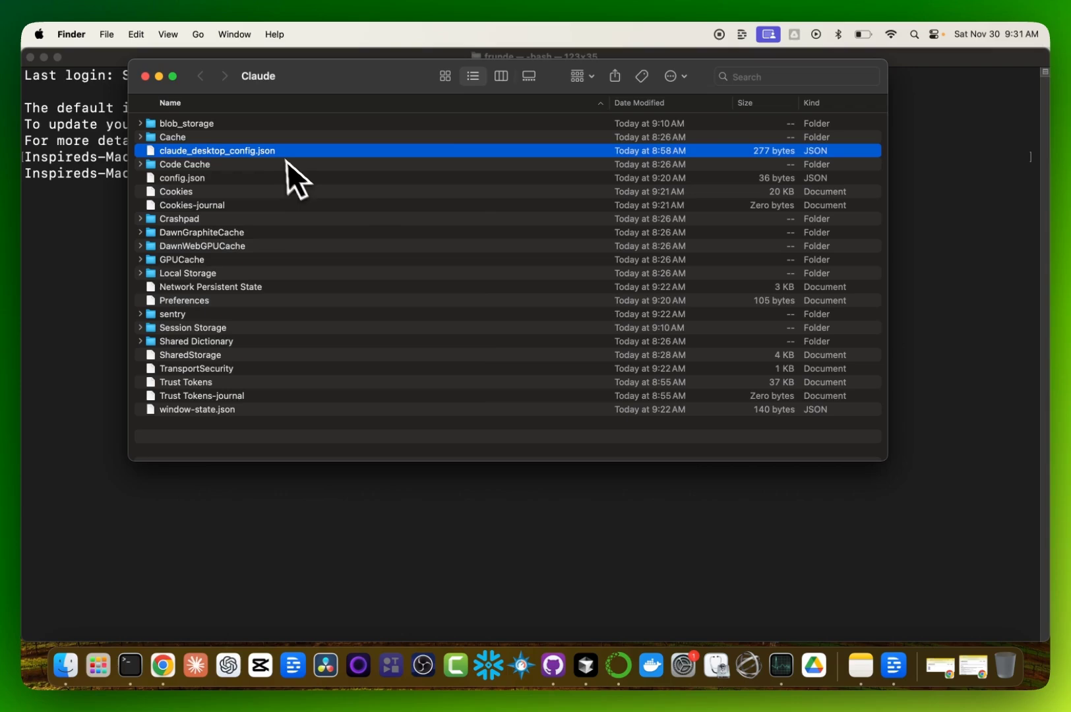
# Open claude_desktop_config.json from the Claude folder with Cursor and widen the editor window
pyautogui.rightClick(280, 151)
pyautogui.moveTo(351, 174)
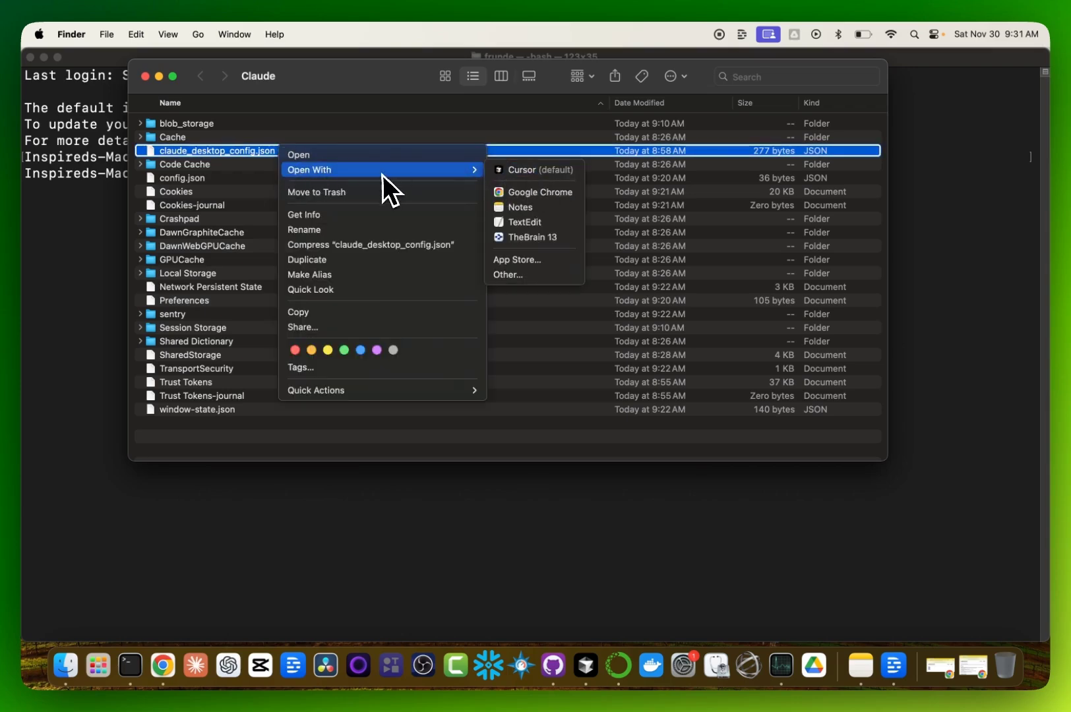
pyautogui.click(538, 169)
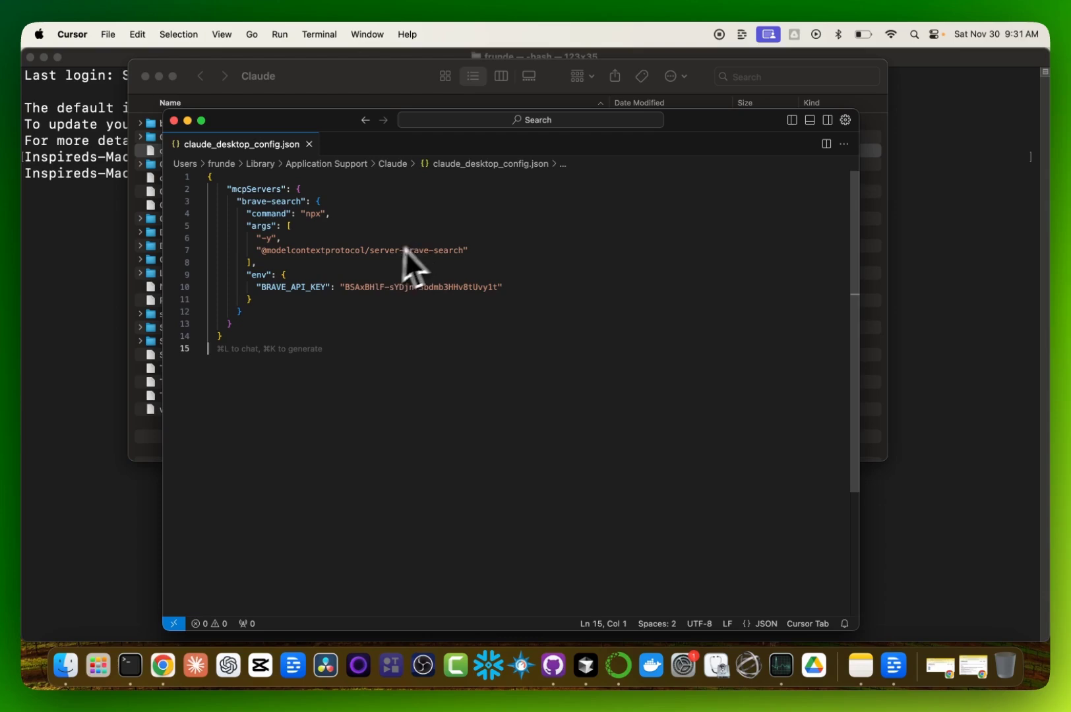
pyautogui.moveTo(869, 176); pyautogui.dragTo(955, 177)
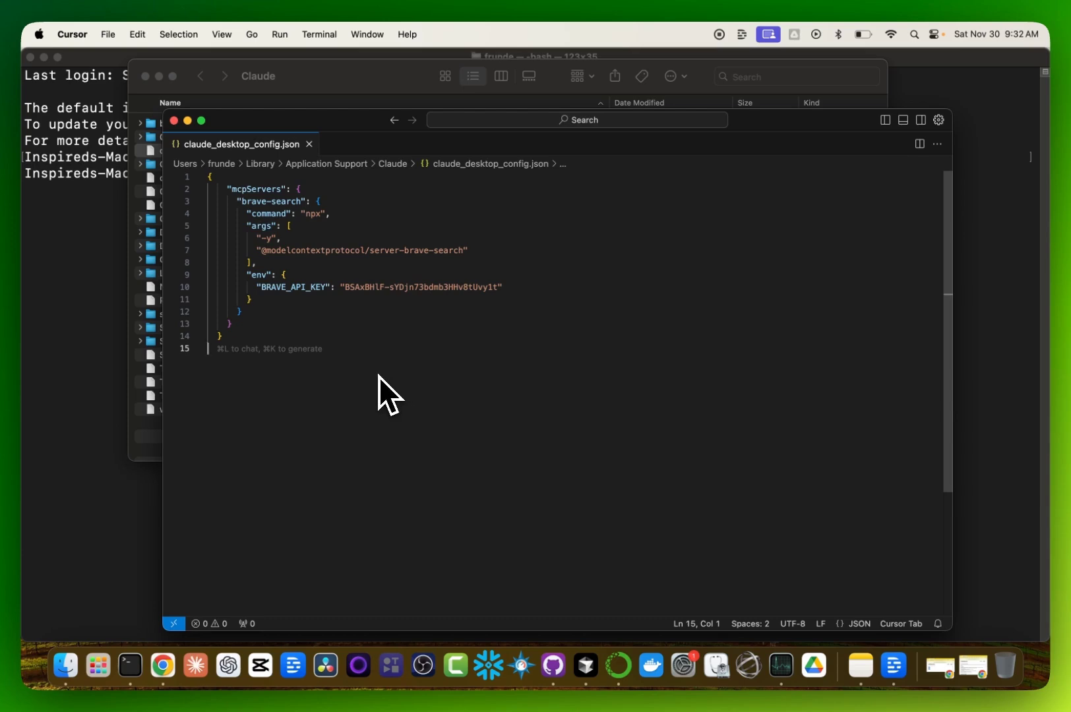
pyautogui.moveTo(382, 383); pyautogui.dragTo(184, 143)
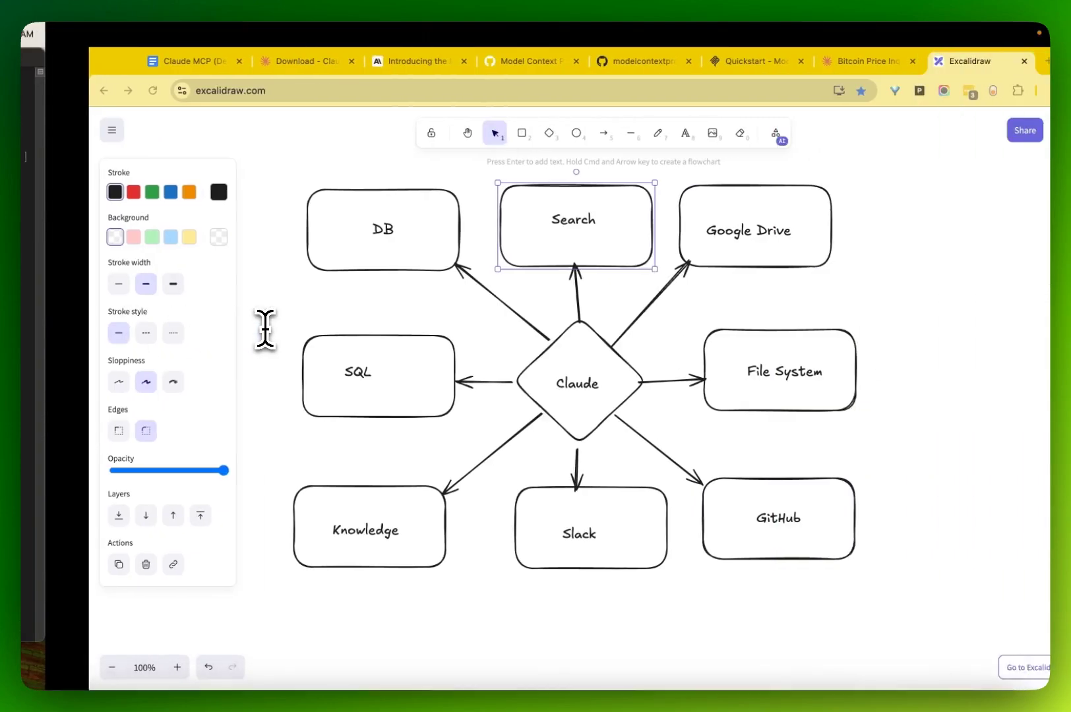
# Open the Brave Search server from the Featured Servers list of the modelcontextprotocol/servers repository on GitHub
pyautogui.hotkey('ctrl', 'Right')
pyautogui.click(343, 58)
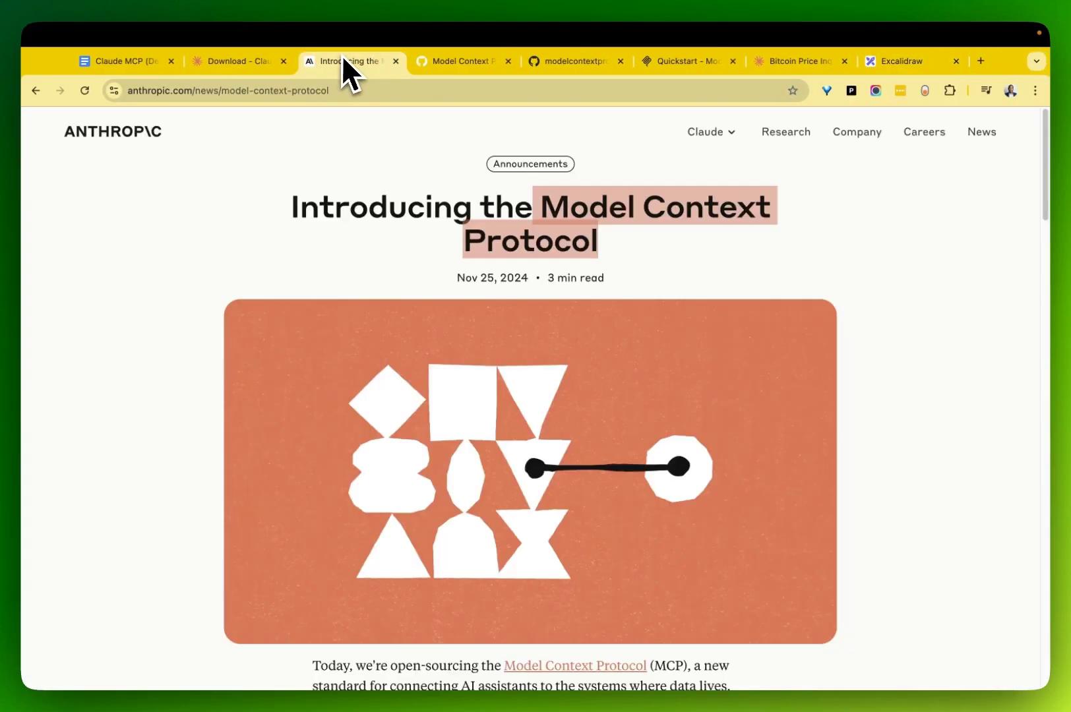
pyautogui.click(547, 63)
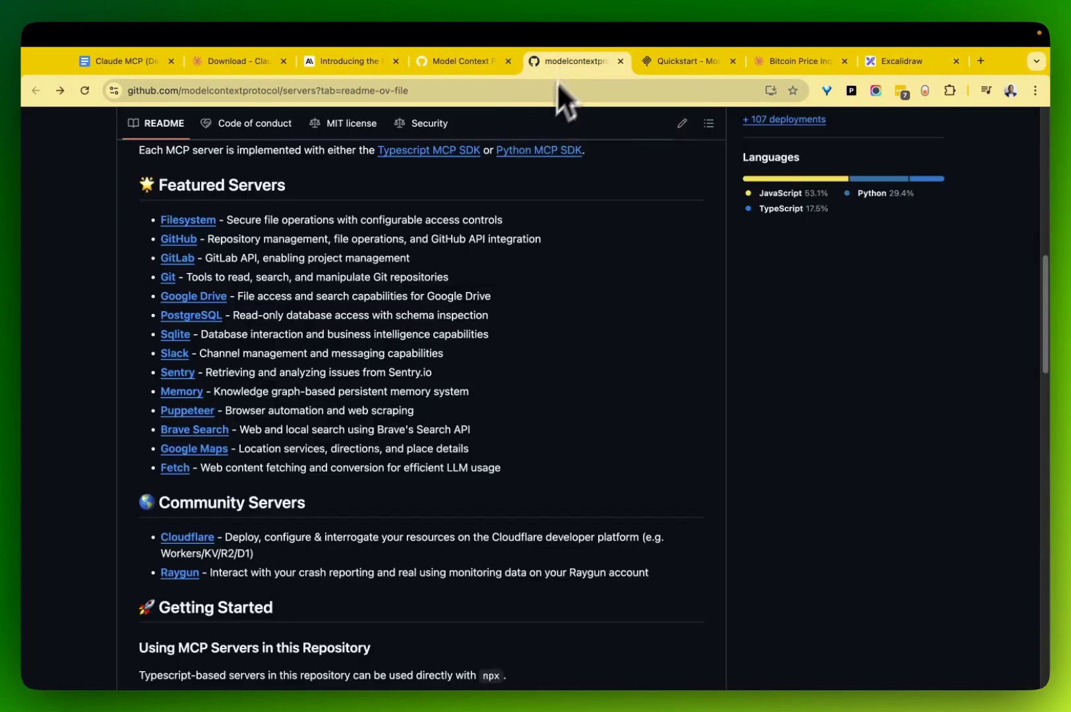
pyautogui.scroll(10, 416, 336)
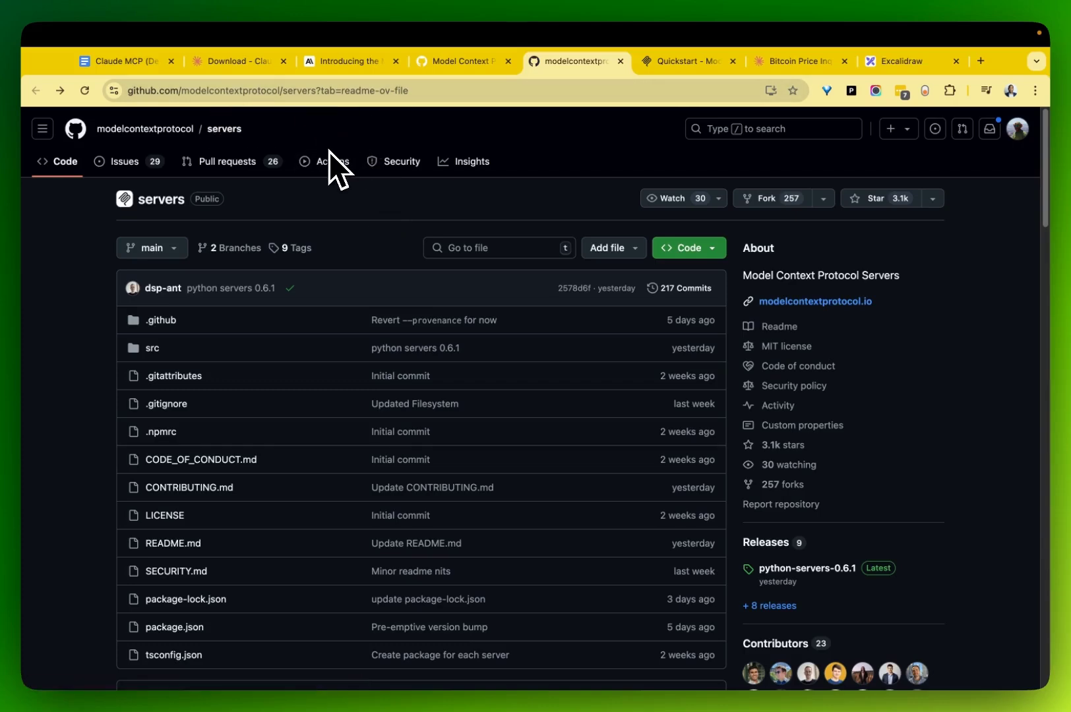
pyautogui.scroll(-1, 436, 244)
pyautogui.scroll(-10, 436, 244)
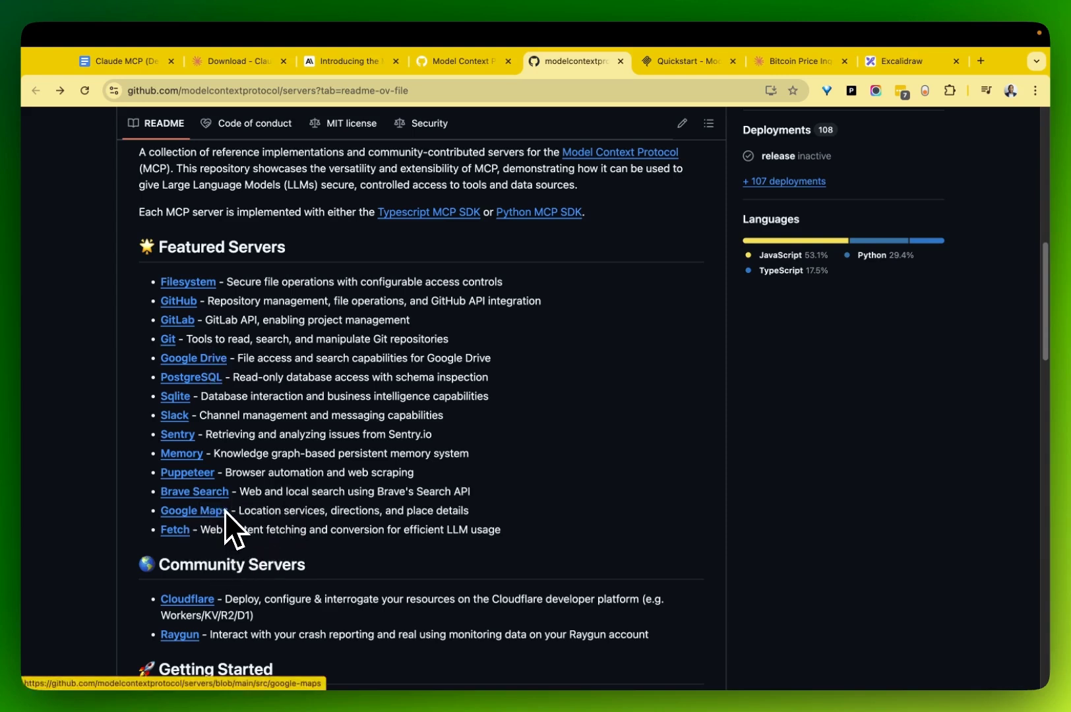
pyautogui.click(218, 495)
# Copy the claude_desktop_config.json snippet from the Usage with Claude Desktop section of the brave-search README
pyautogui.scroll(-12, 366, 385)
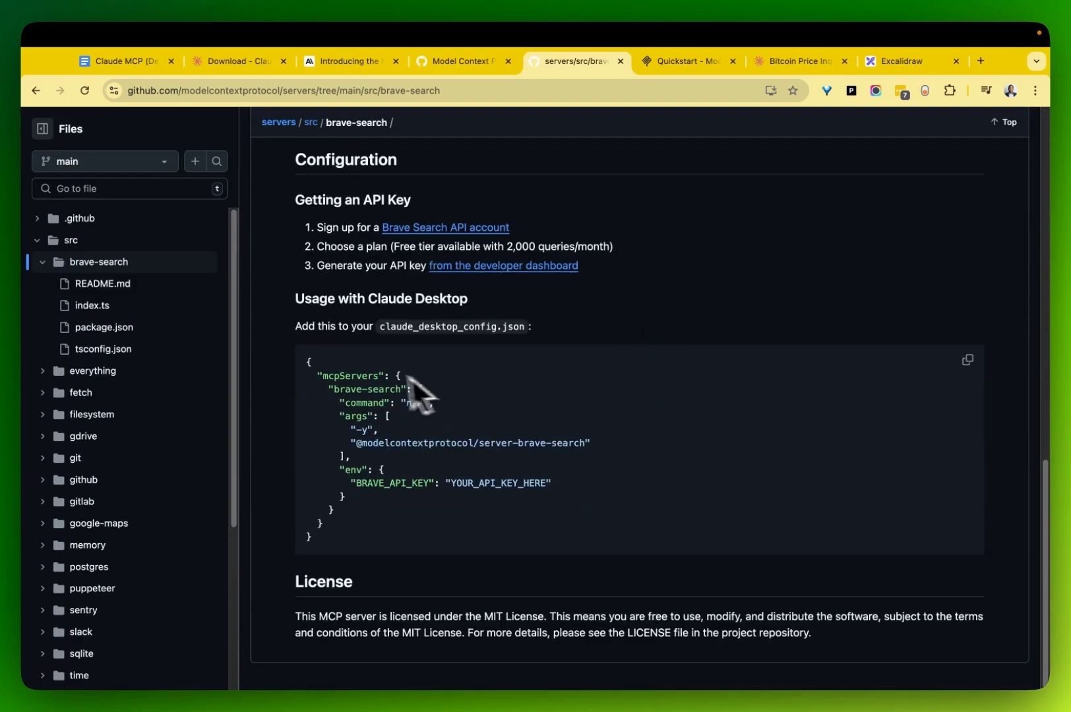
pyautogui.moveTo(402, 539); pyautogui.dragTo(309, 340)
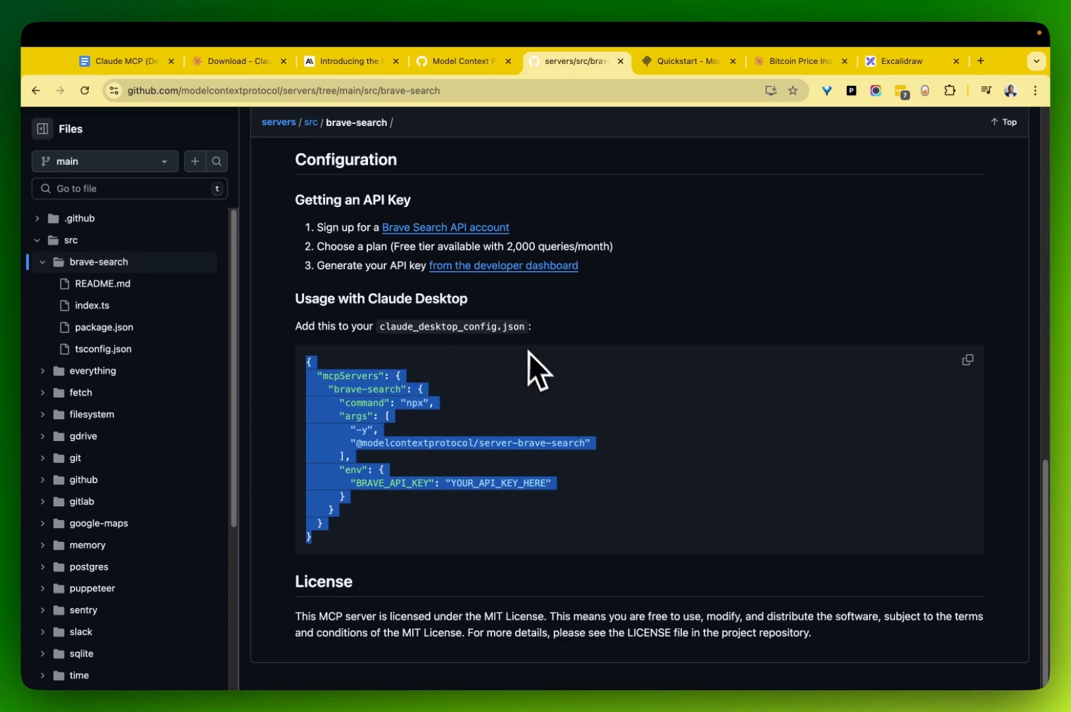
pyautogui.click(967, 360)
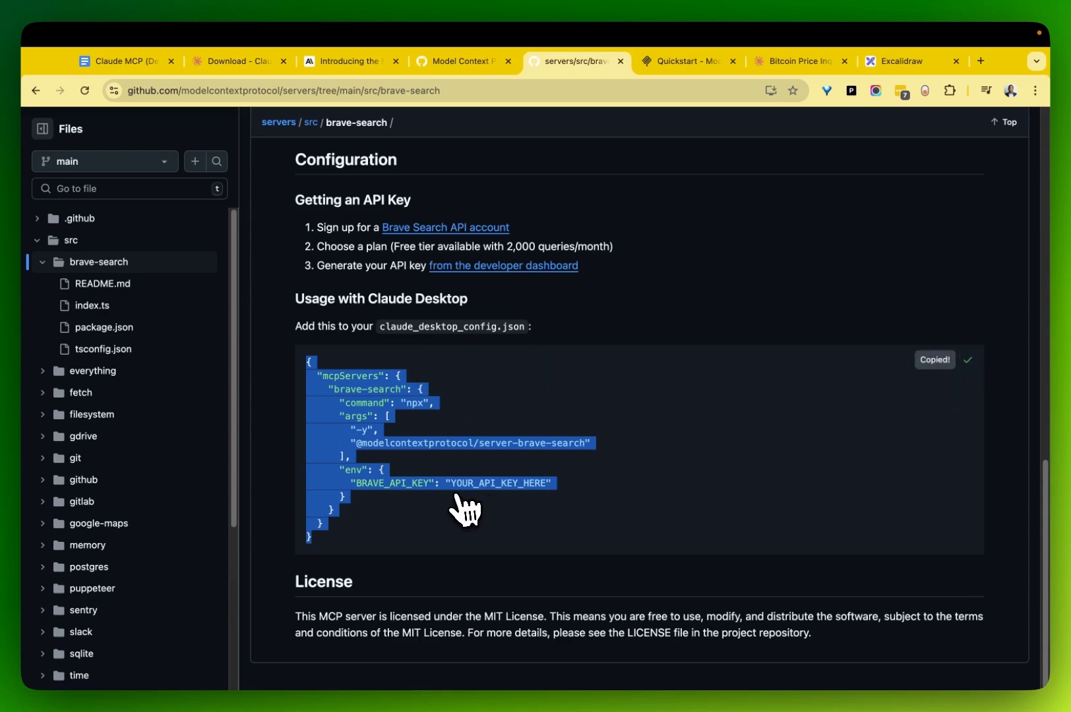
# Return to Cursor and examine the brave-search entry and its BRAVE_API_KEY line in claude_desktop_config.json
pyautogui.hotkey('ctrl', 'Left')
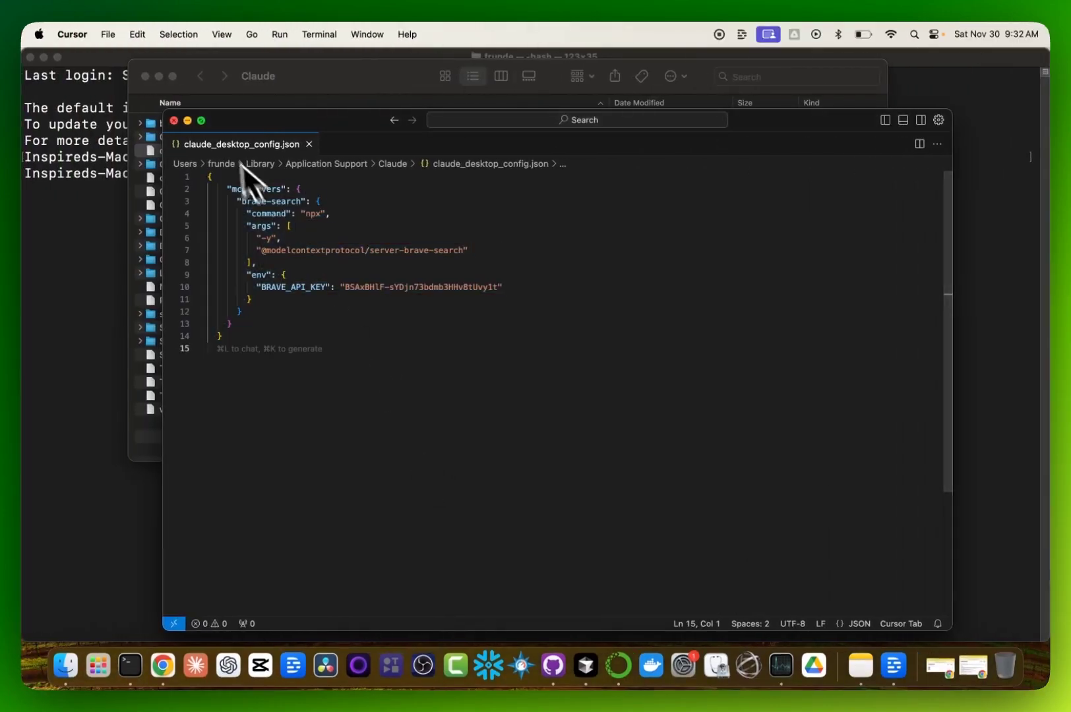
pyautogui.moveTo(208, 177); pyautogui.dragTo(322, 371)
pyautogui.click(346, 383)
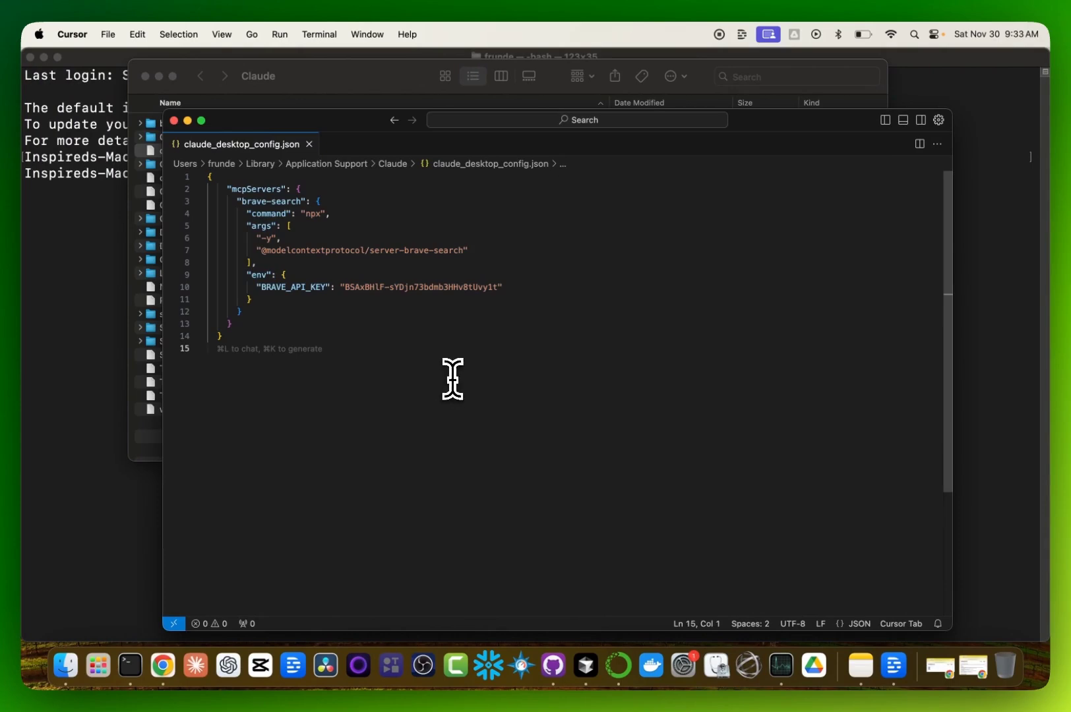
pyautogui.moveTo(344, 286); pyautogui.dragTo(467, 277)
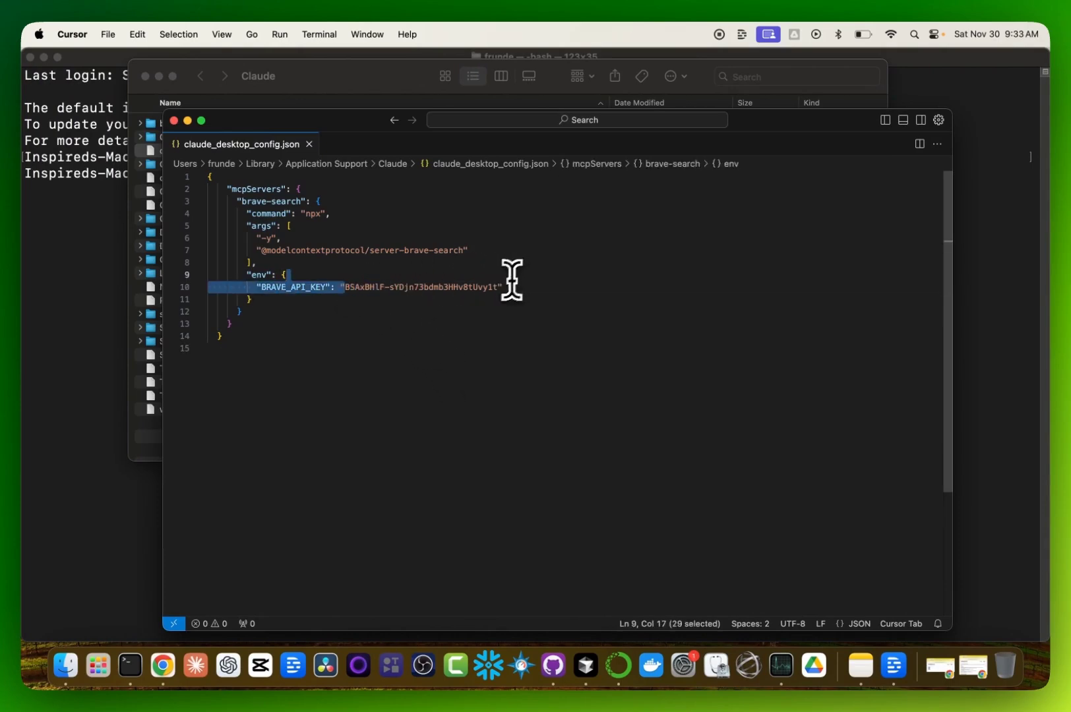
pyautogui.moveTo(509, 282); pyautogui.dragTo(495, 289)
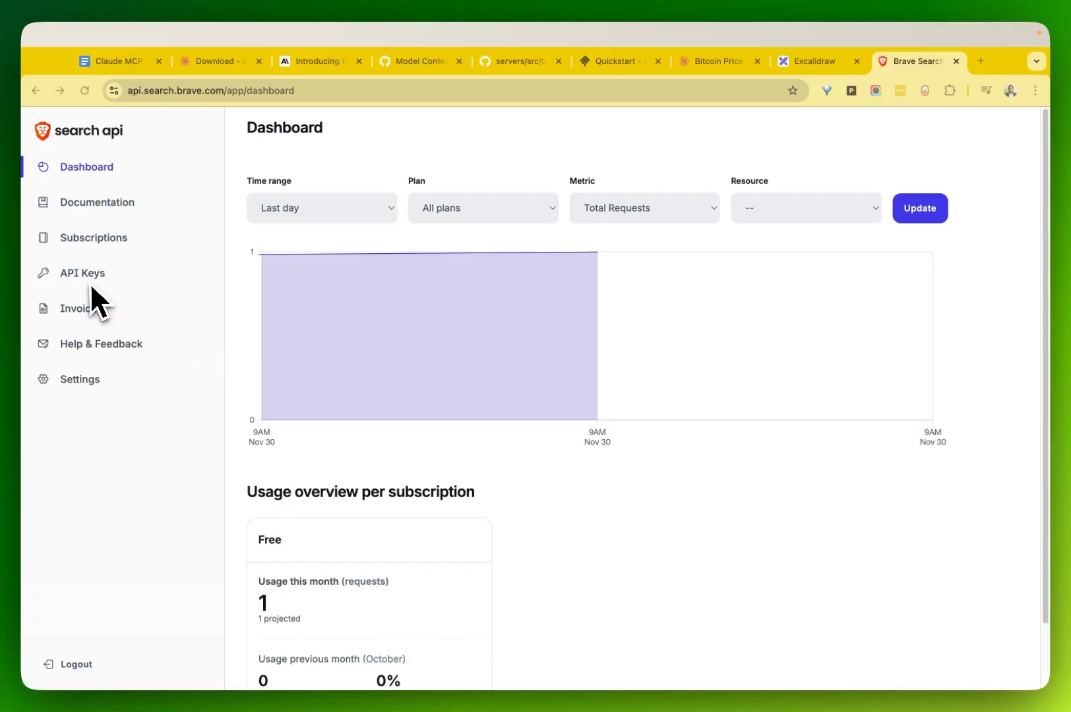
# View the Brave Search API Keys page and check the Free plan's payment terms among the available plans
pyautogui.click(87, 277)
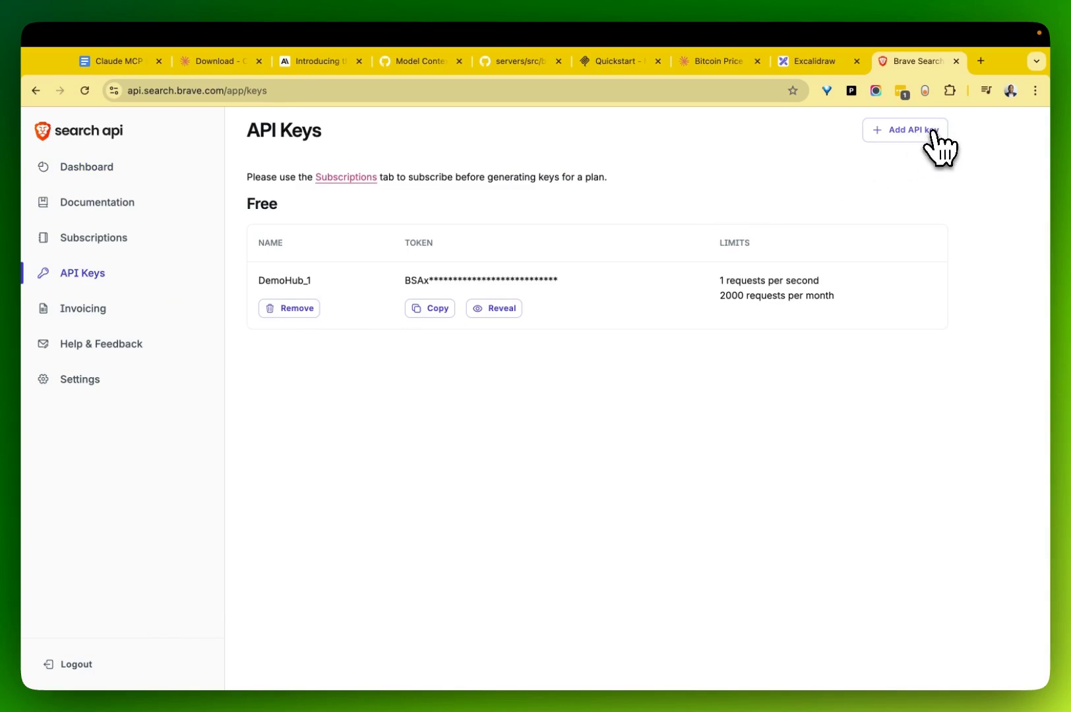
pyautogui.click(346, 180)
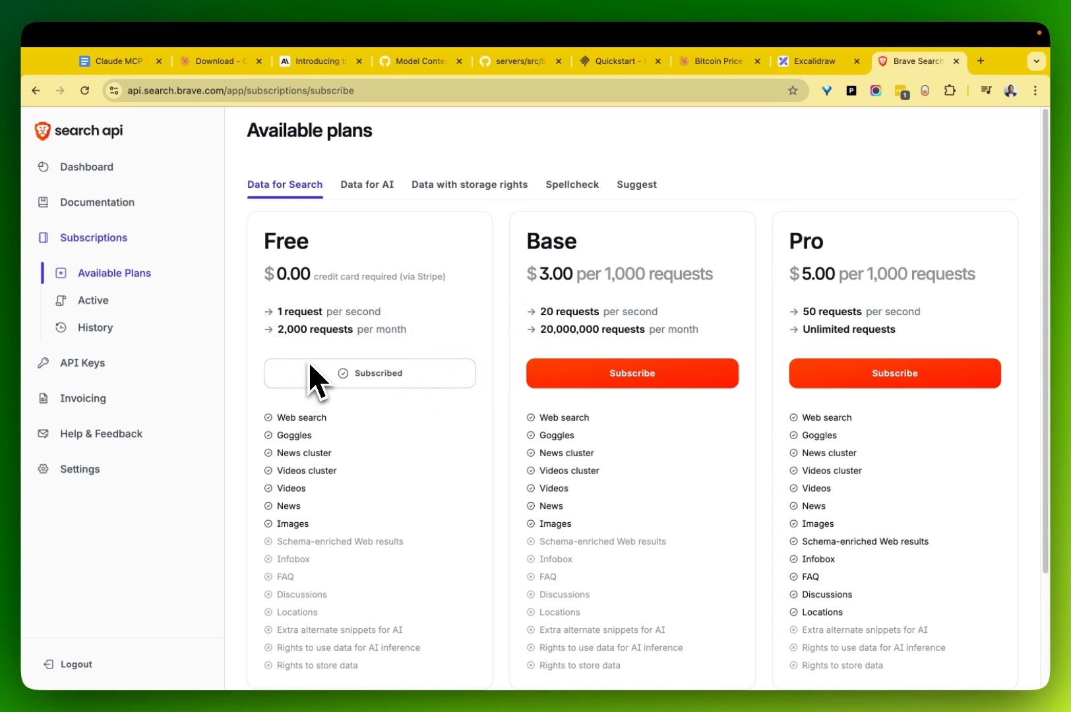
pyautogui.moveTo(315, 277); pyautogui.dragTo(389, 276)
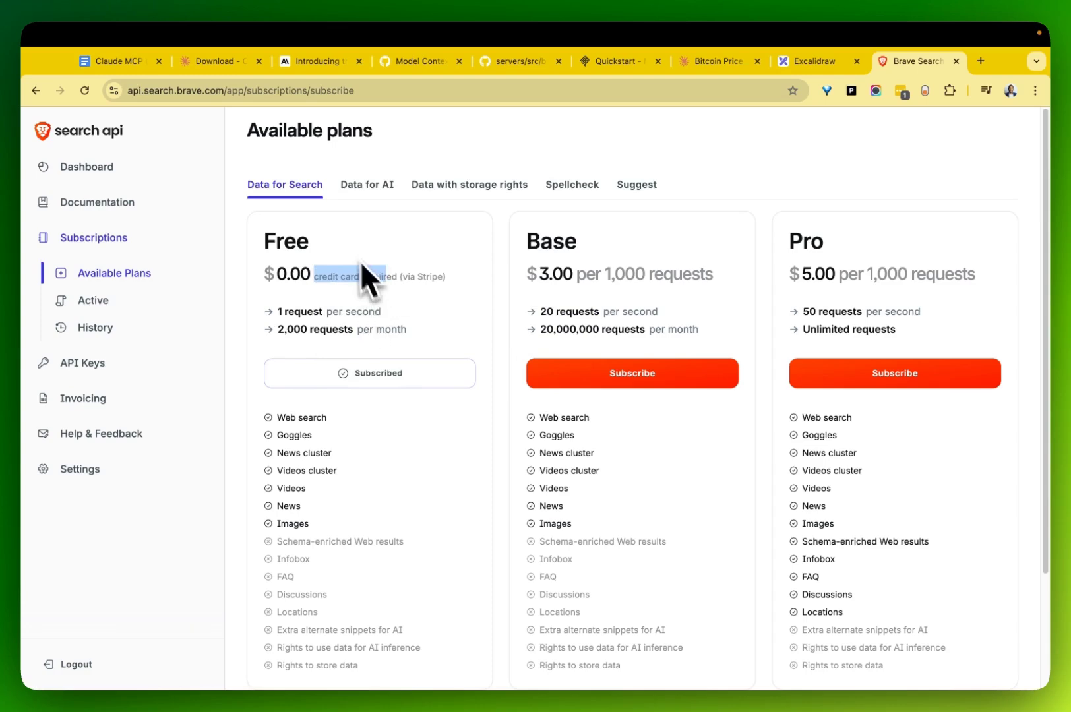
# Look at the form for adding a new API key on the API Keys page and cancel it
pyautogui.click(104, 367)
pyautogui.click(913, 131)
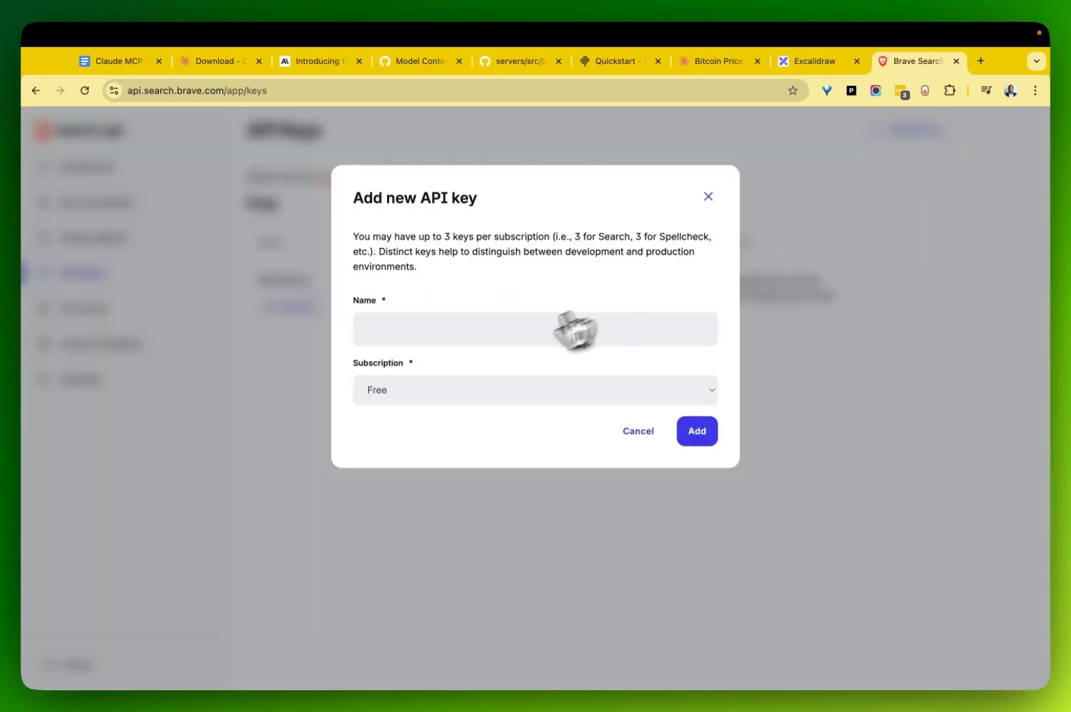
pyautogui.click(638, 432)
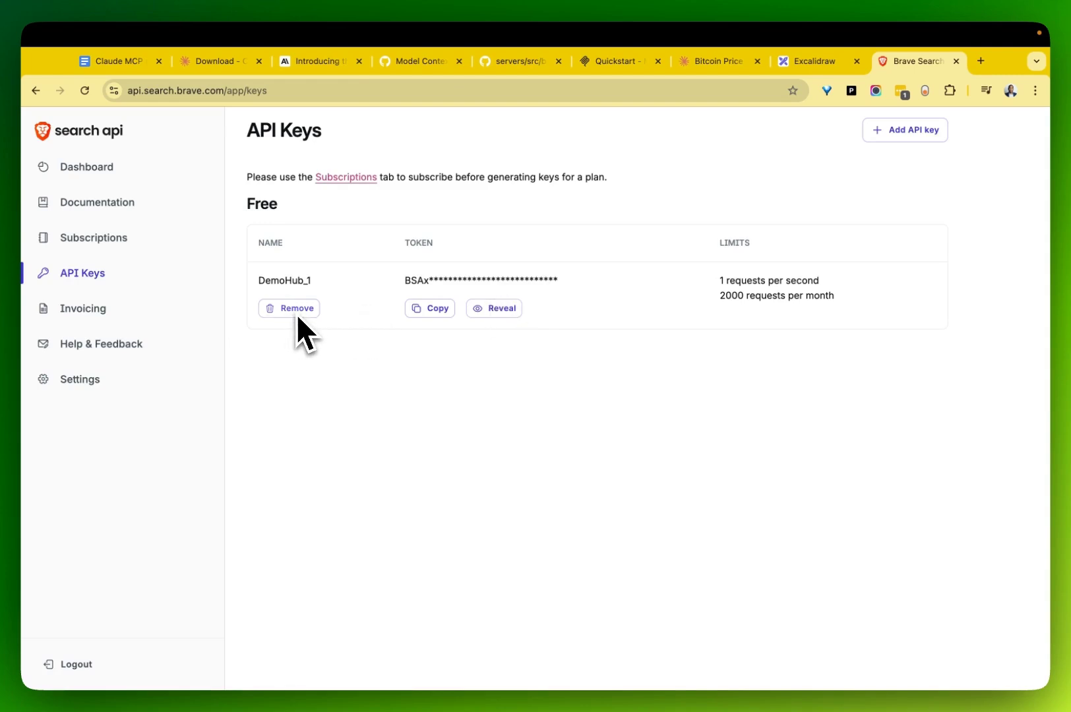
# Copy the DemoHub_1 API key and return to Cursor to check the BRAVE_API_KEY line in claude_desktop_config.json
pyautogui.click(412, 309)
pyautogui.hotkey('ctrl', 'Left')
pyautogui.click(356, 287)
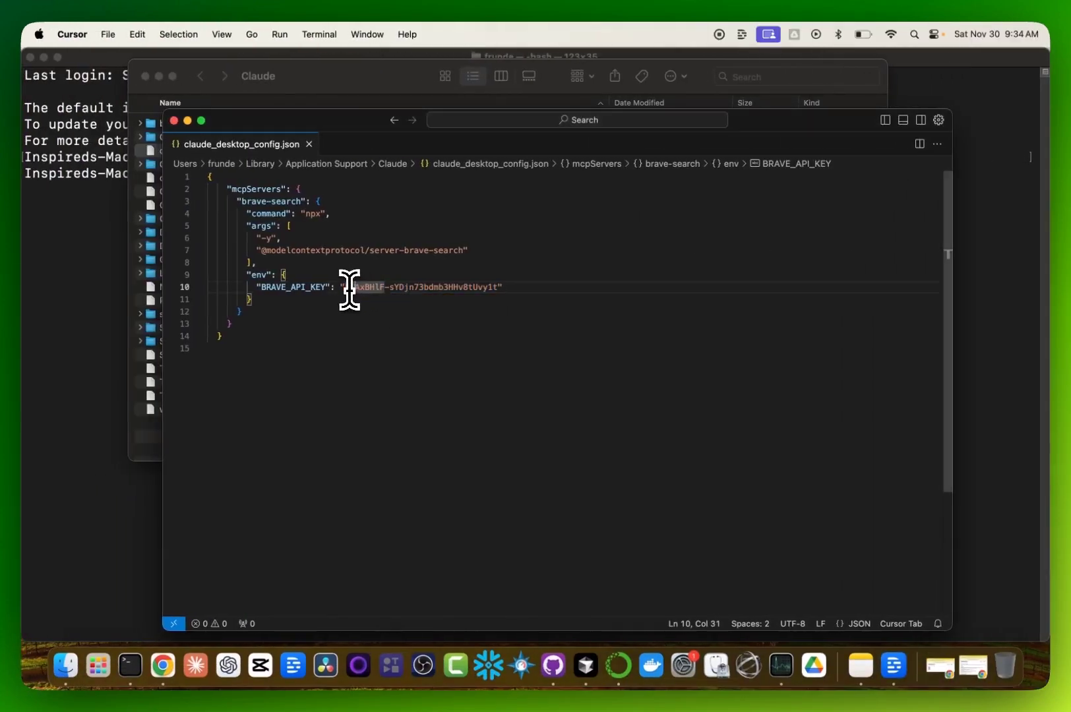
pyautogui.click(346, 288)
pyautogui.click(523, 293)
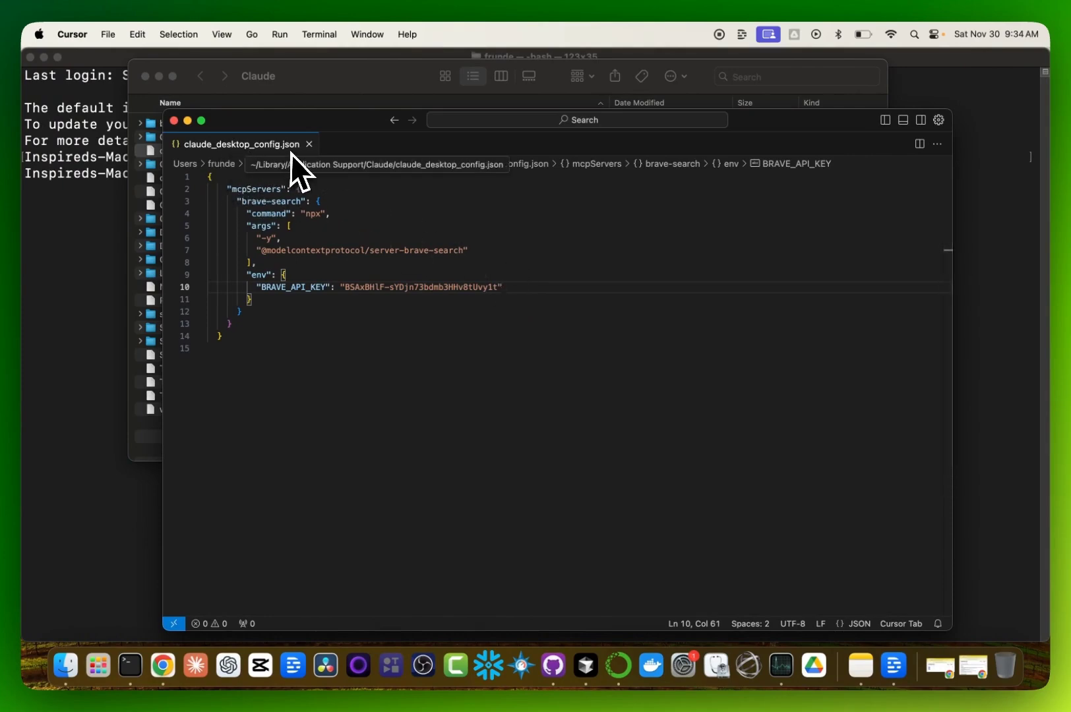
pyautogui.click(489, 353)
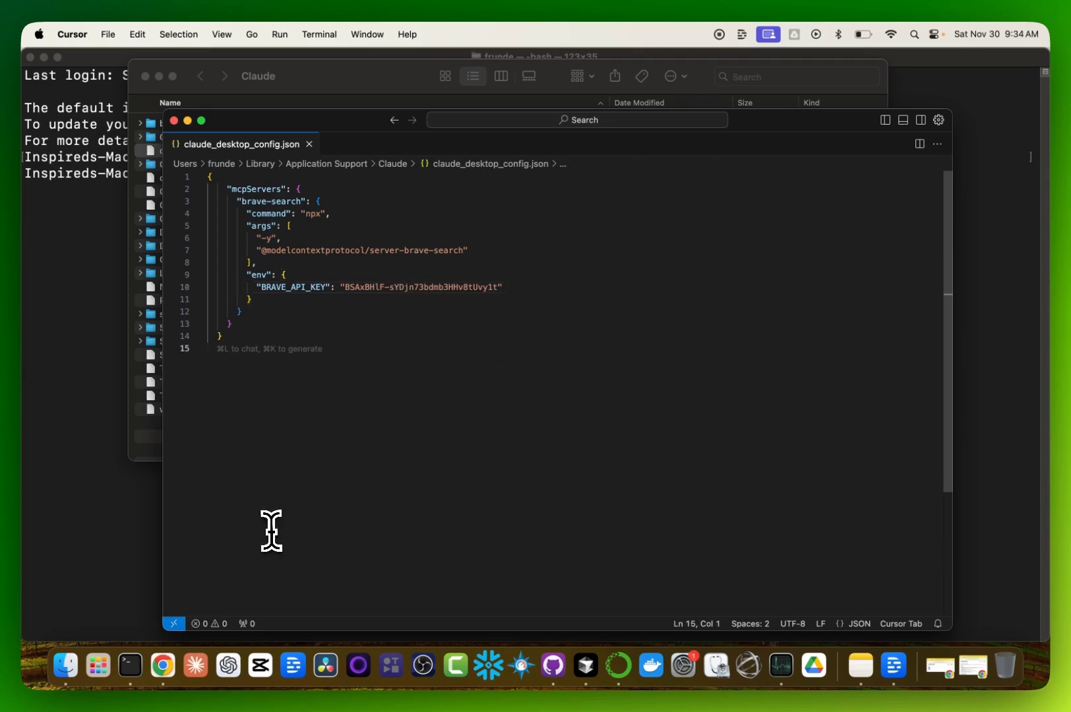
# Switch to the Claude desktop app and make its window full screen
pyautogui.click(202, 670)
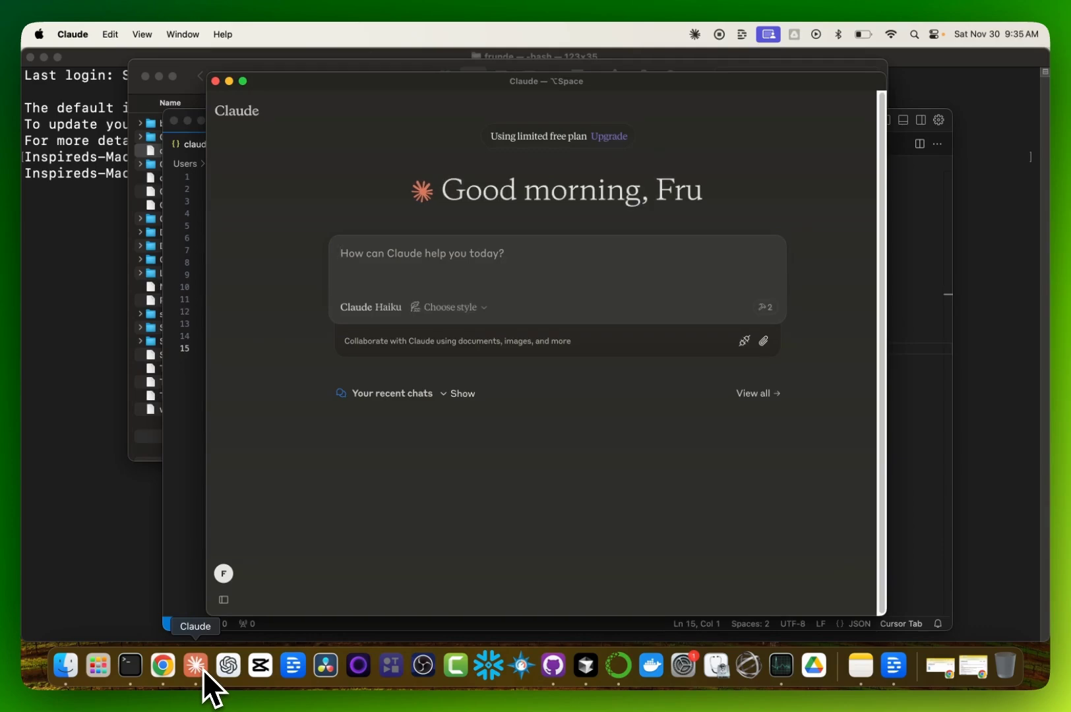
pyautogui.moveTo(200, 153)
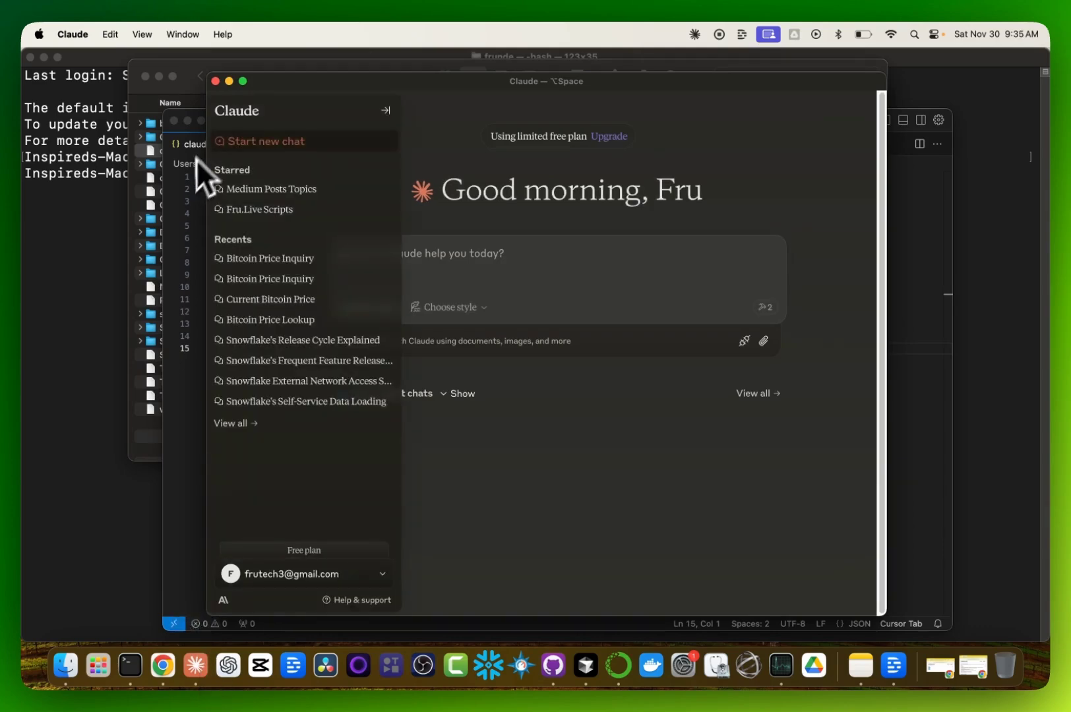
pyautogui.press('ctrl+super+f')
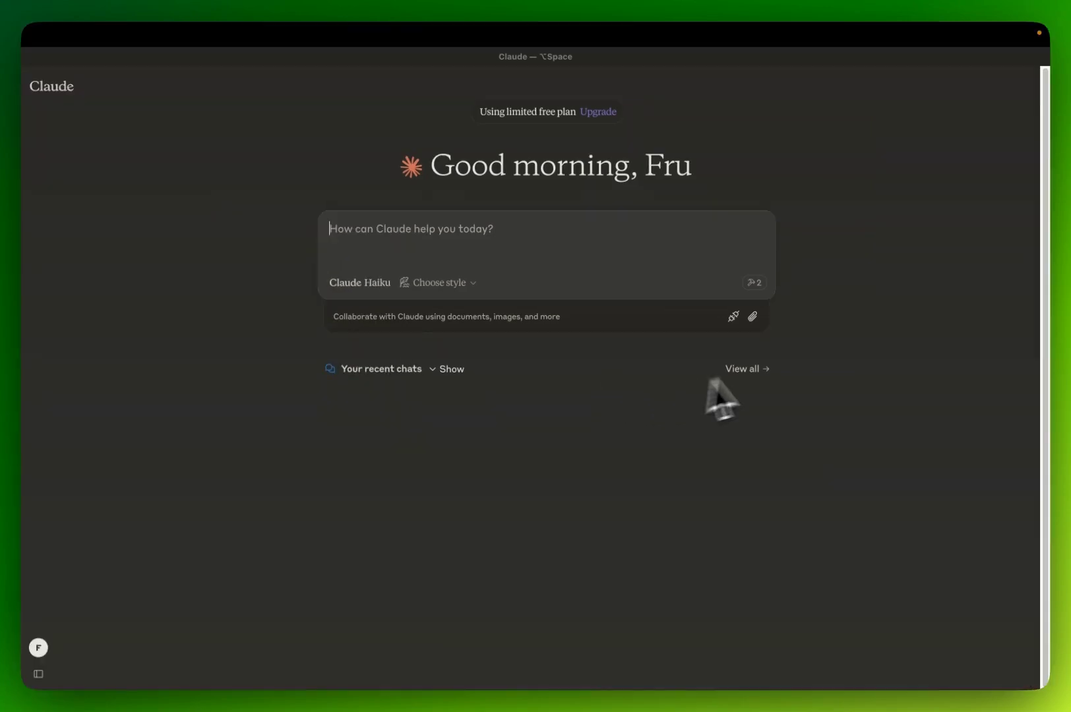
# Review the brave_local_search and brave_web_search descriptions in the list of available MCP tools and close the list
pyautogui.click(755, 284)
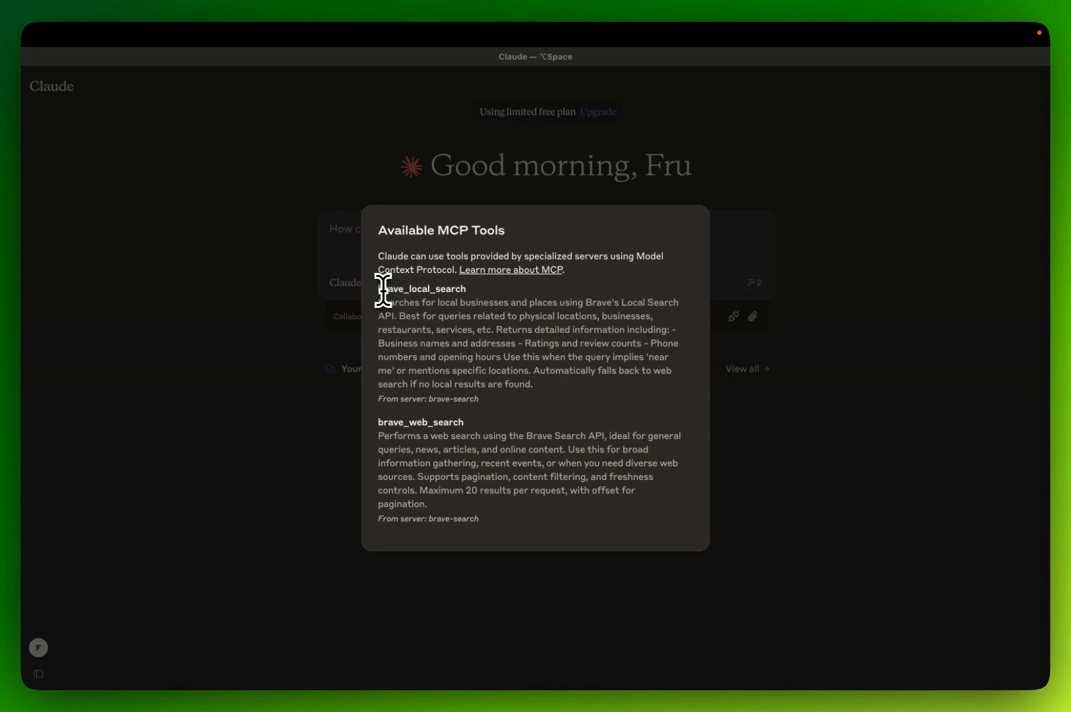
pyautogui.moveTo(383, 289); pyautogui.dragTo(553, 385)
pyautogui.click(542, 416)
pyautogui.moveTo(389, 425); pyautogui.dragTo(615, 490)
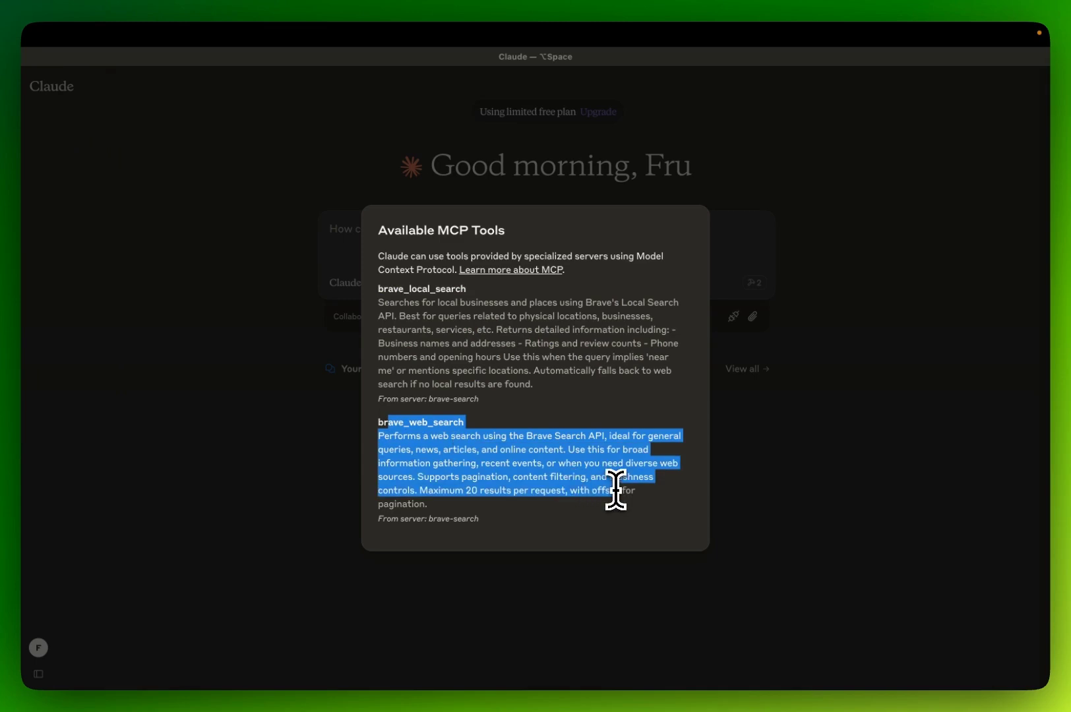
pyautogui.click(839, 458)
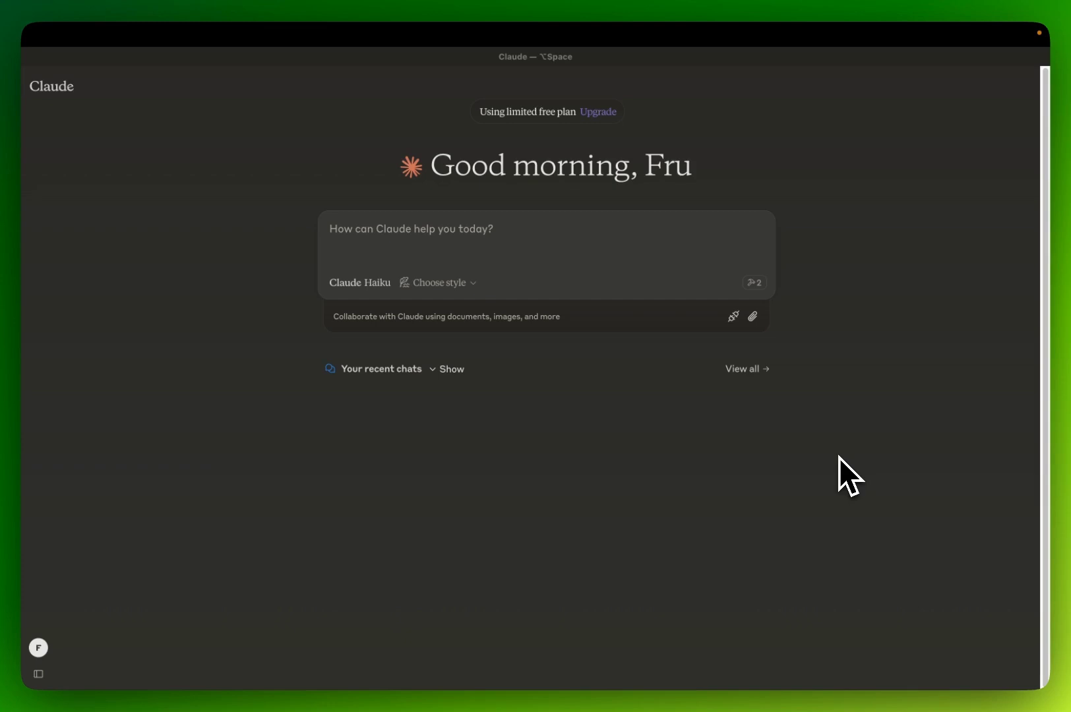
# Copy the question "What is the price of bitcoin today?" from the browser's Bitcoin Price Inquiry chat into a new Claude desktop chat
pyautogui.click(535, 234)
pyautogui.hscroll(2, 535, 230)
pyautogui.hscroll(5, 535, 231)
pyautogui.click(206, 63)
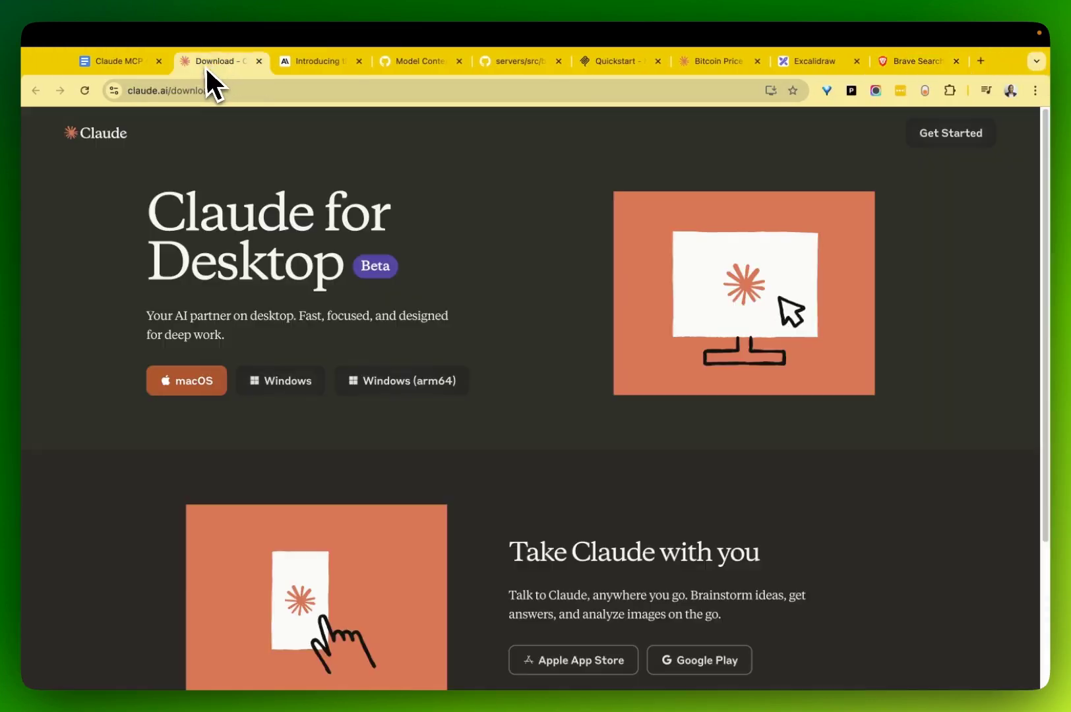
pyautogui.click(682, 61)
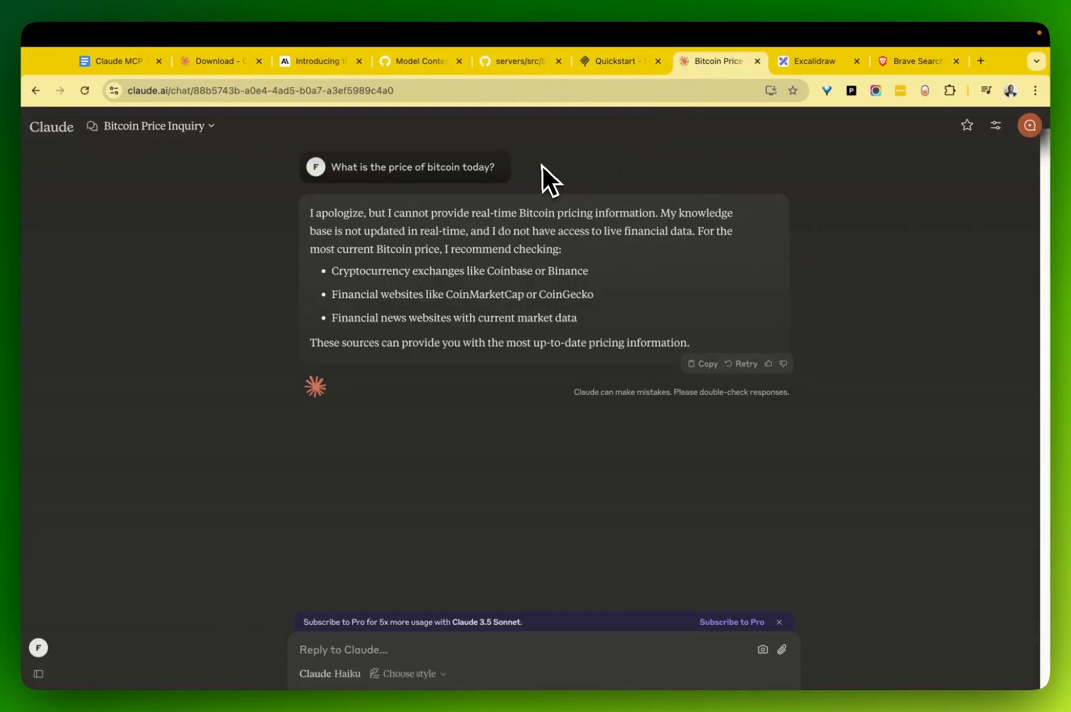
pyautogui.moveTo(496, 169); pyautogui.dragTo(331, 163)
pyautogui.hscroll(-5, 331, 163)
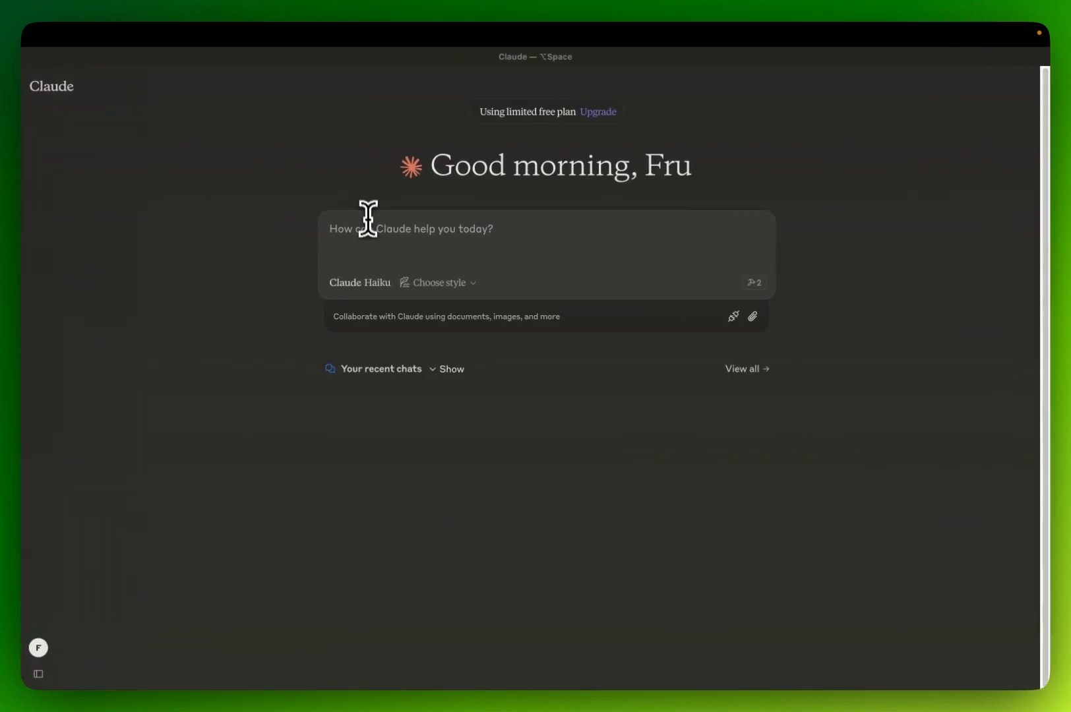
pyautogui.press('super+v')
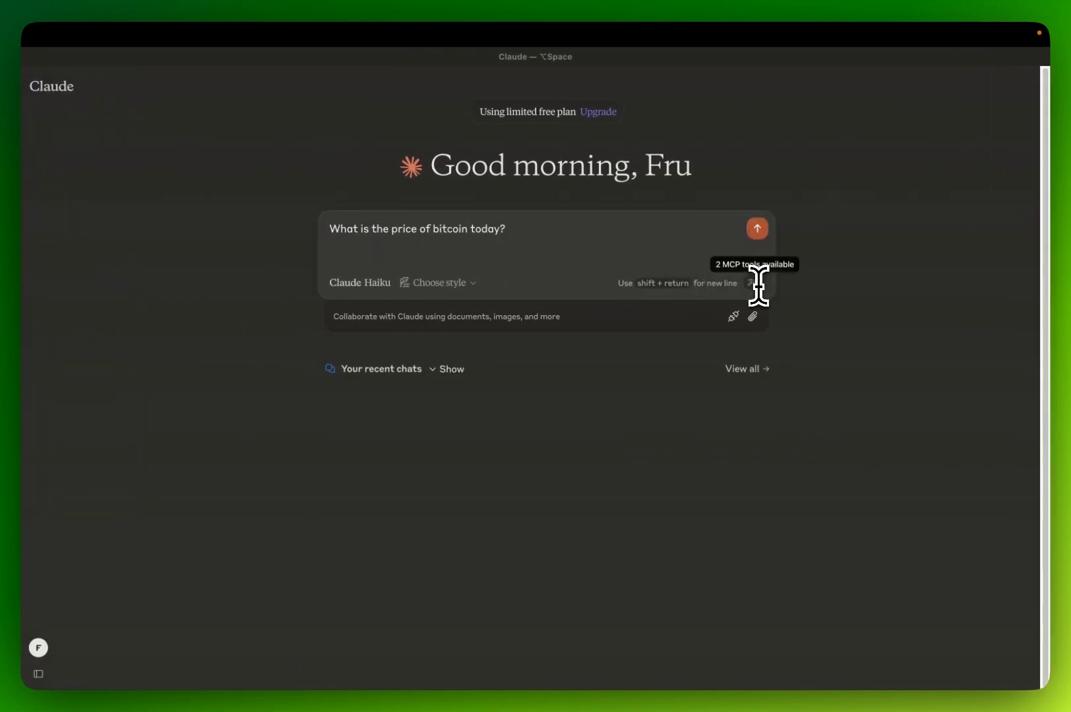
# Send the bitcoin question, allow the brave-search tool for this chat, and highlight the price in the answer
pyautogui.click(757, 229)
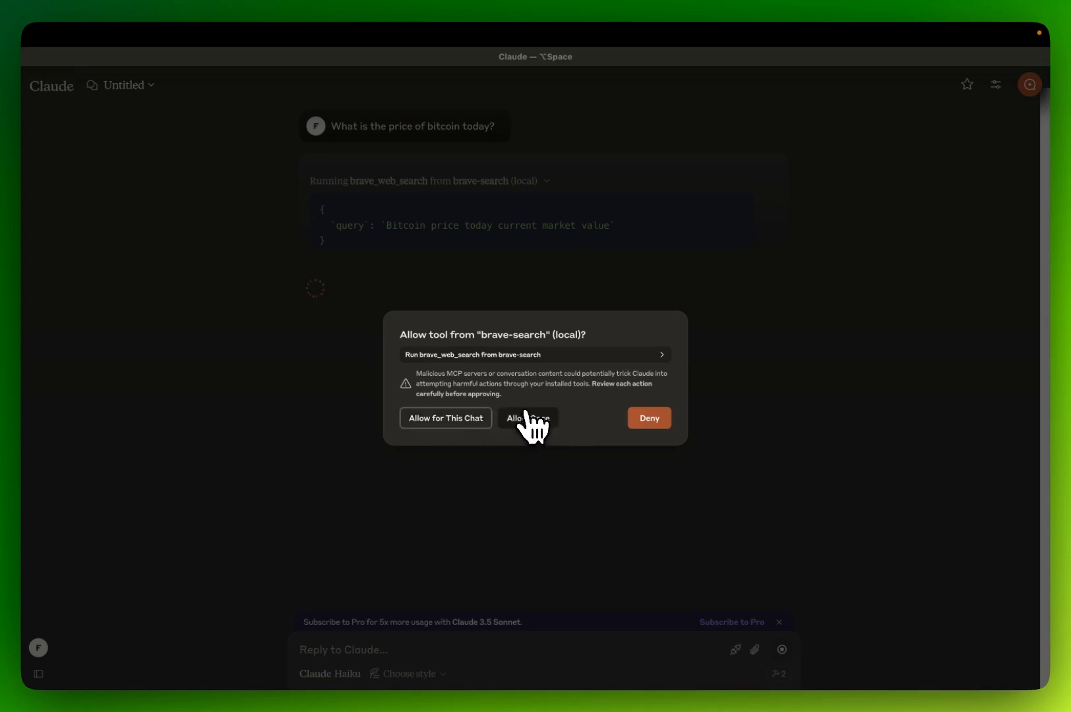
pyautogui.click(469, 424)
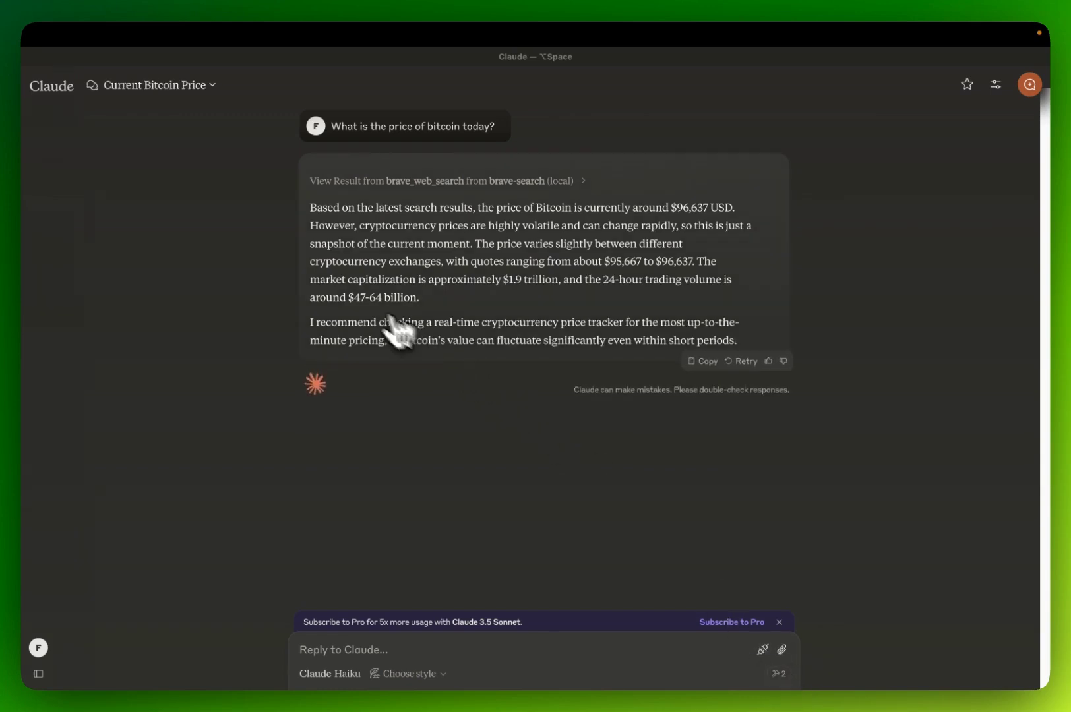
pyautogui.moveTo(670, 207); pyautogui.dragTo(733, 206)
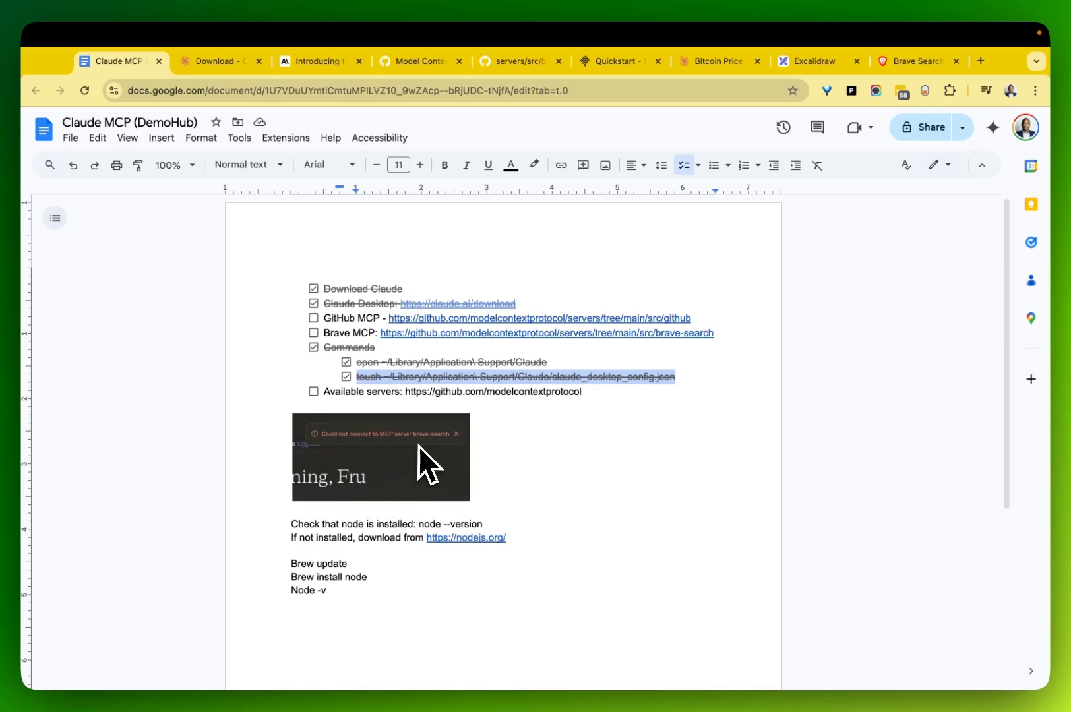
# Copy node --version from the Claude MCP (DemoHub) document and run it in Terminal
pyautogui.moveTo(491, 525); pyautogui.dragTo(416, 526)
pyautogui.press('super+c')
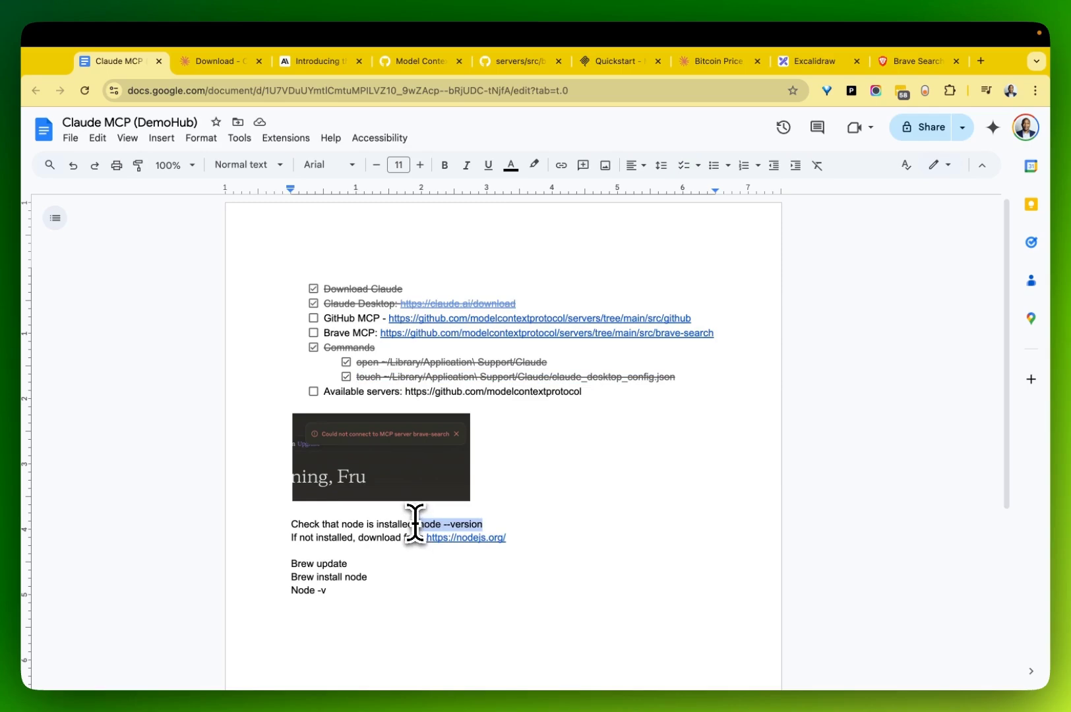
pyautogui.press('super+Tab')
pyautogui.press('super+v')
pyautogui.press('Return')
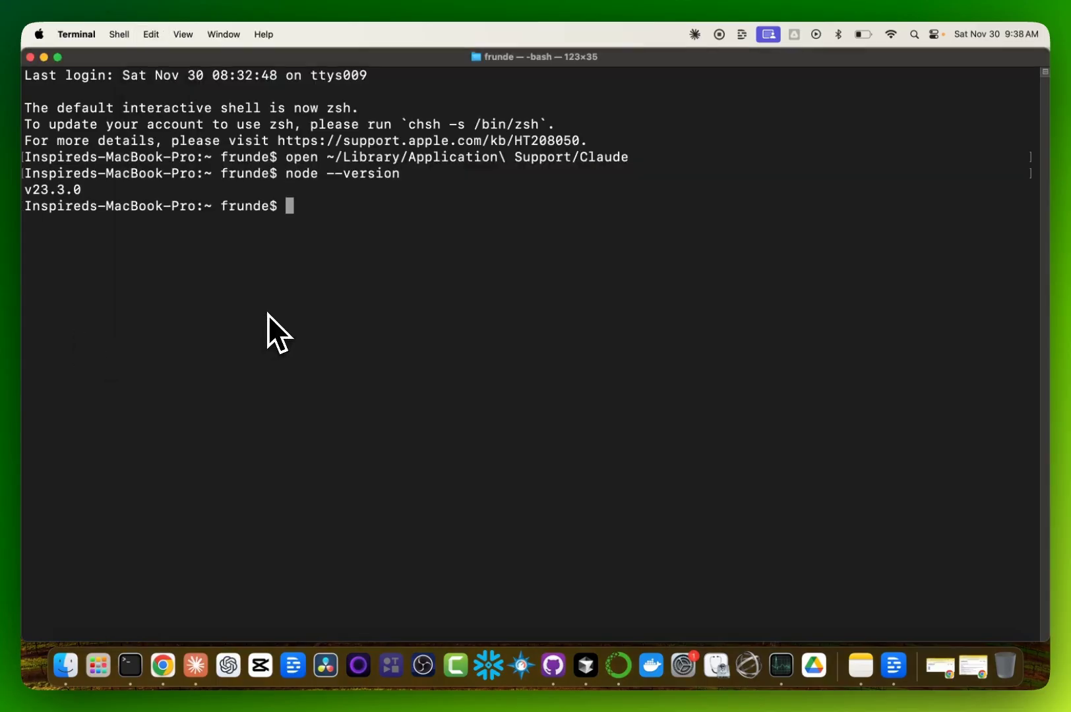
# Enter brew install node at the terminal prompt without running it
pyautogui.hscroll(2, 374, 544)
pyautogui.write('brew update')
pyautogui.press('BackSpace')
pyautogui.press('BackSpace')
pyautogui.press('BackSpace')
pyautogui.press('BackSpace')
pyautogui.press('BackSpace')
pyautogui.press('BackSpace')
pyautogui.write('install node')
# Return to the Claude MCP (DemoHub) document and highlight the Brew update, Brew install node and Node -v lines
pyautogui.press('super+Tab')
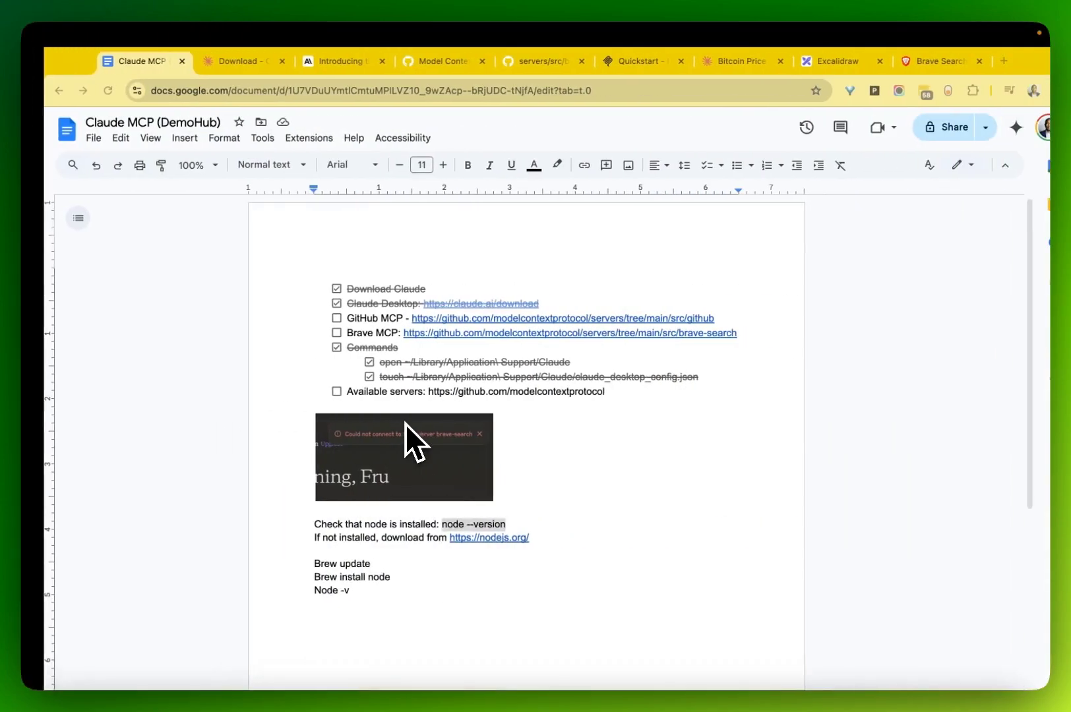
pyautogui.moveTo(367, 577); pyautogui.dragTo(260, 569)
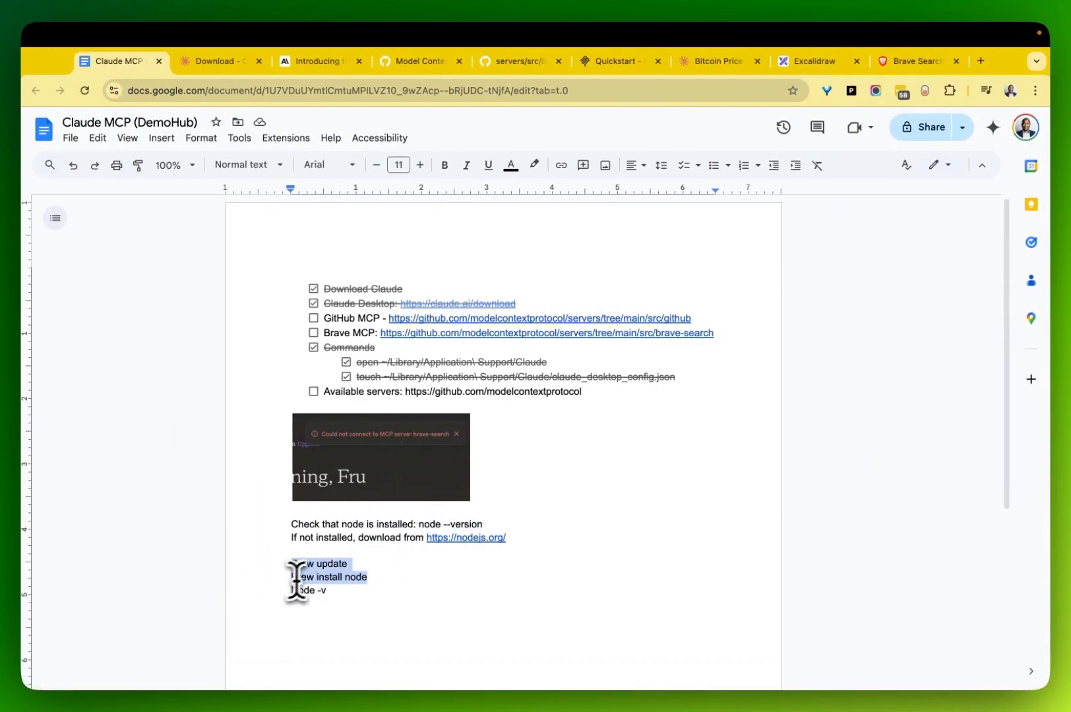
pyautogui.moveTo(376, 615); pyautogui.dragTo(317, 547)
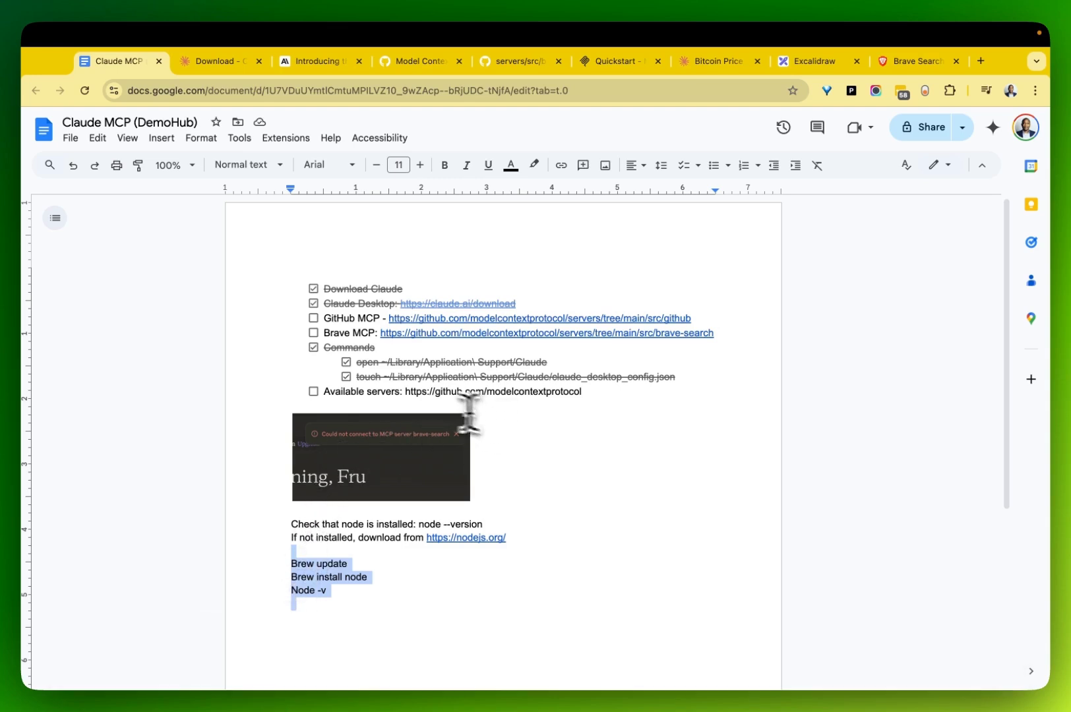
# Open the servers repository from the Model Context Protocol GitHub organization's Project Structure list and look through the Featured Servers
pyautogui.click(521, 66)
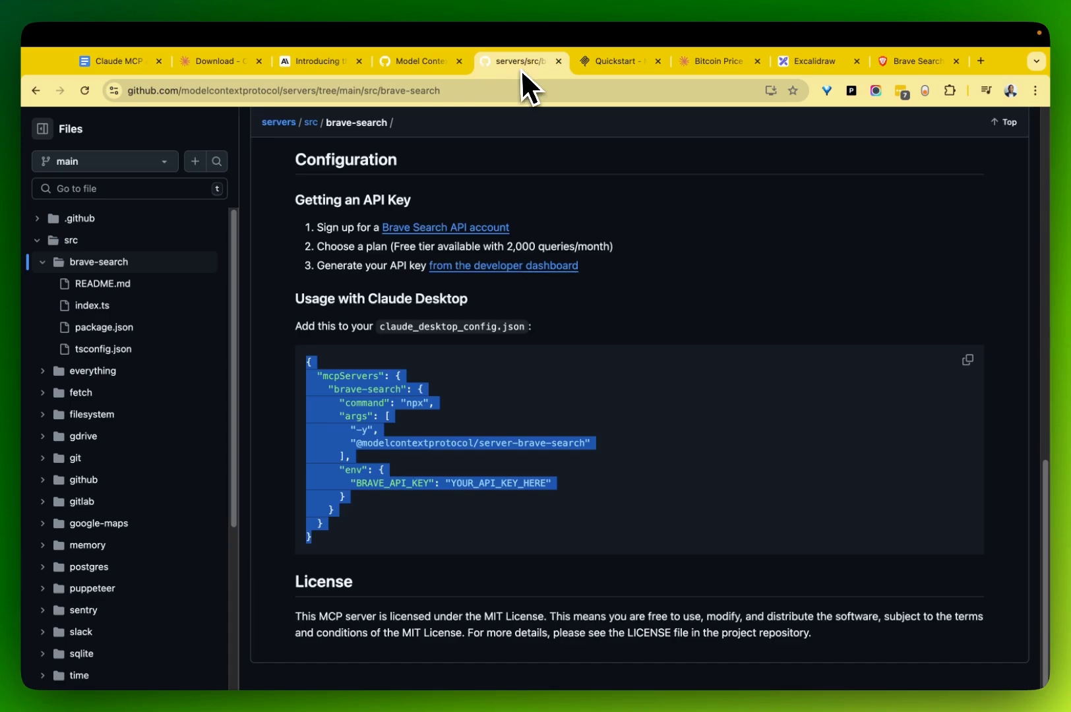
pyautogui.scroll(3, 482, 172)
pyautogui.click(421, 62)
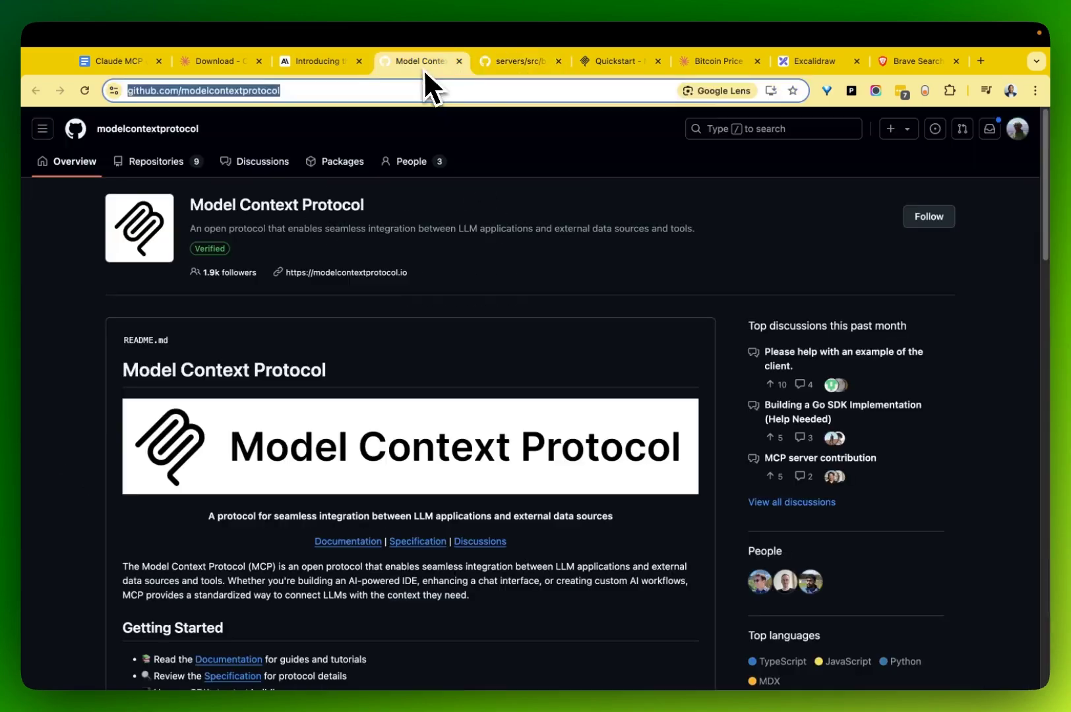
pyautogui.scroll(-1, 422, 369)
pyautogui.scroll(-8, 422, 364)
pyautogui.scroll(2, 306, 411)
pyautogui.scroll(5, 326, 379)
pyautogui.scroll(-15, 329, 389)
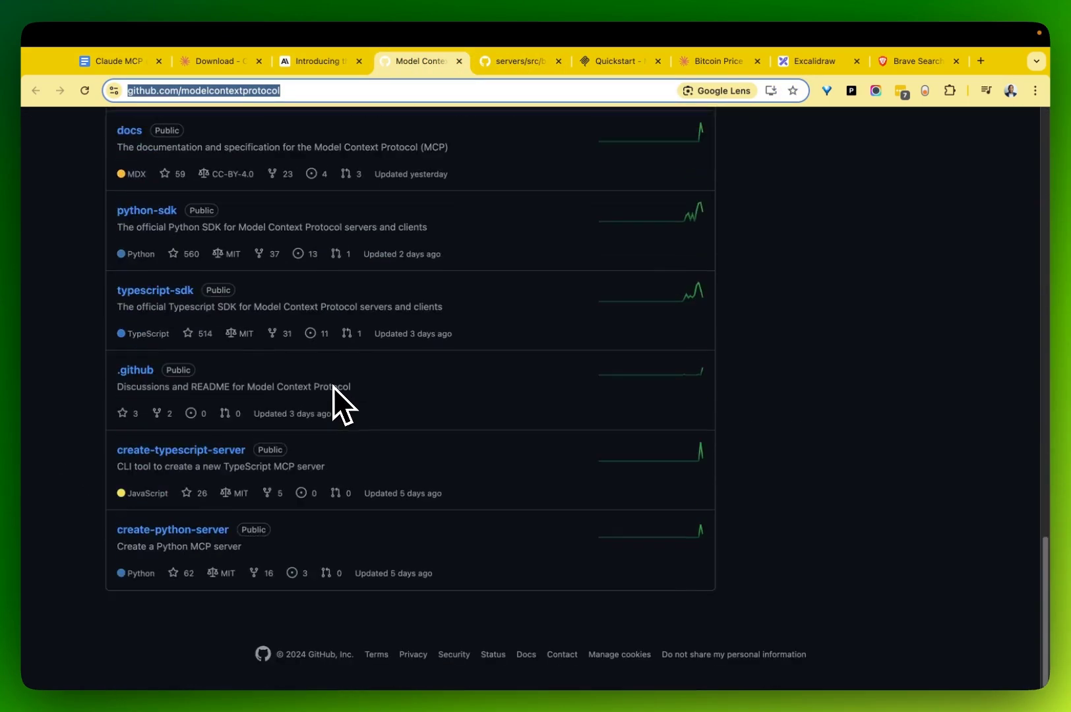
pyautogui.scroll(20, 333, 386)
pyautogui.scroll(-5, 323, 379)
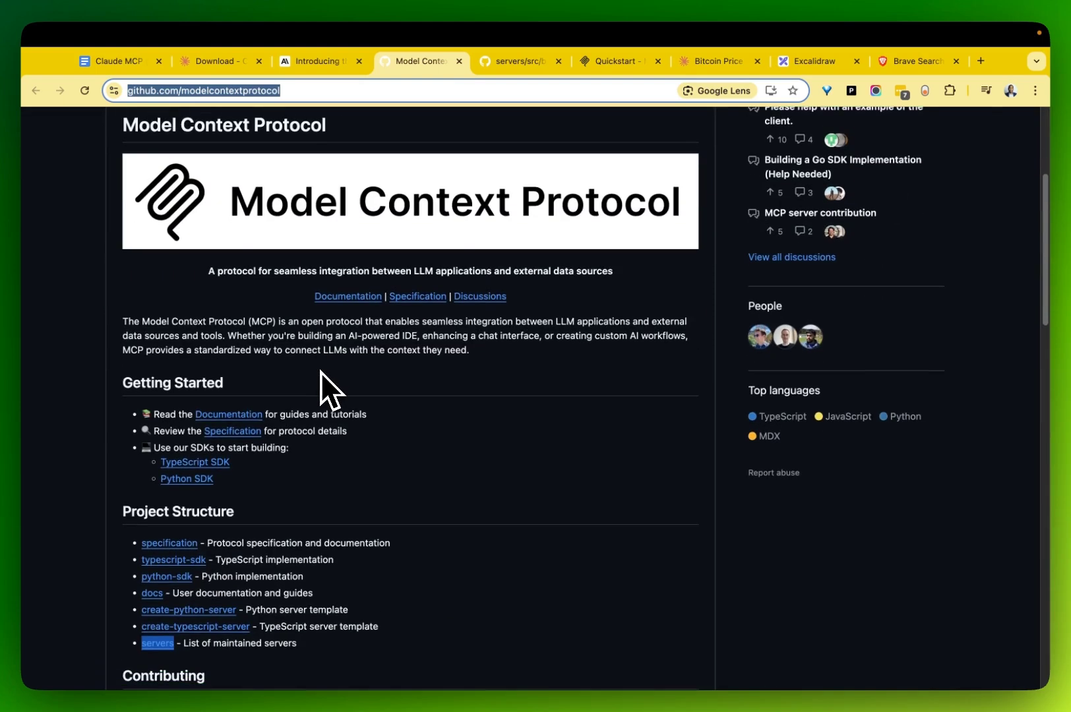
pyautogui.click(158, 537)
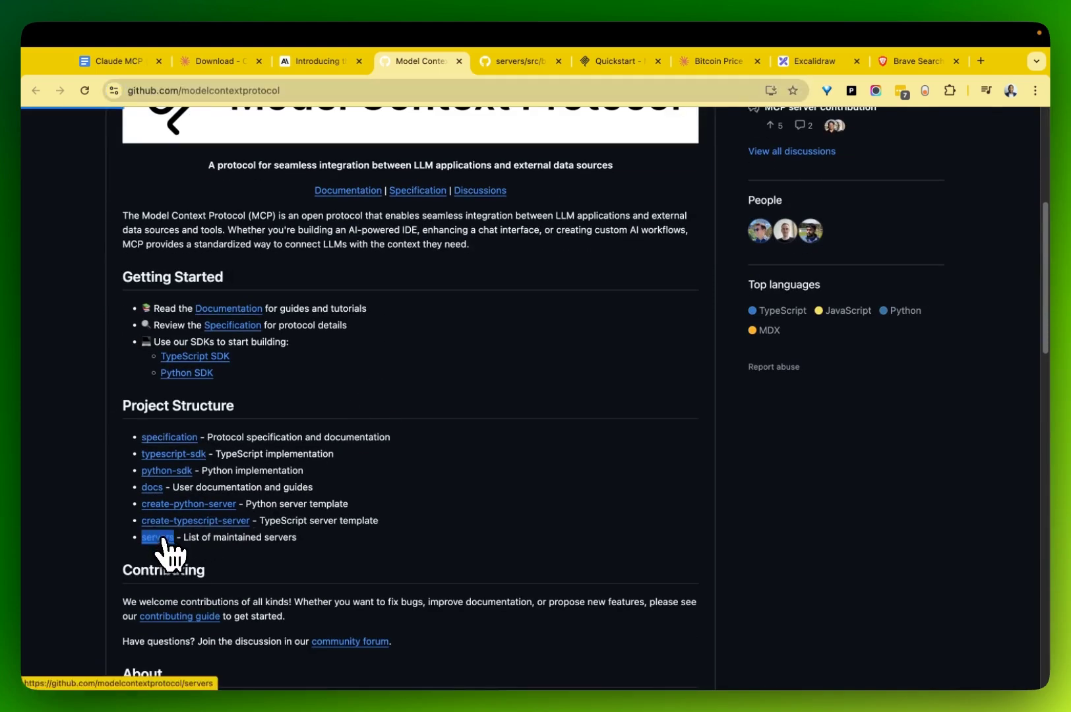
pyautogui.scroll(-9, 343, 541)
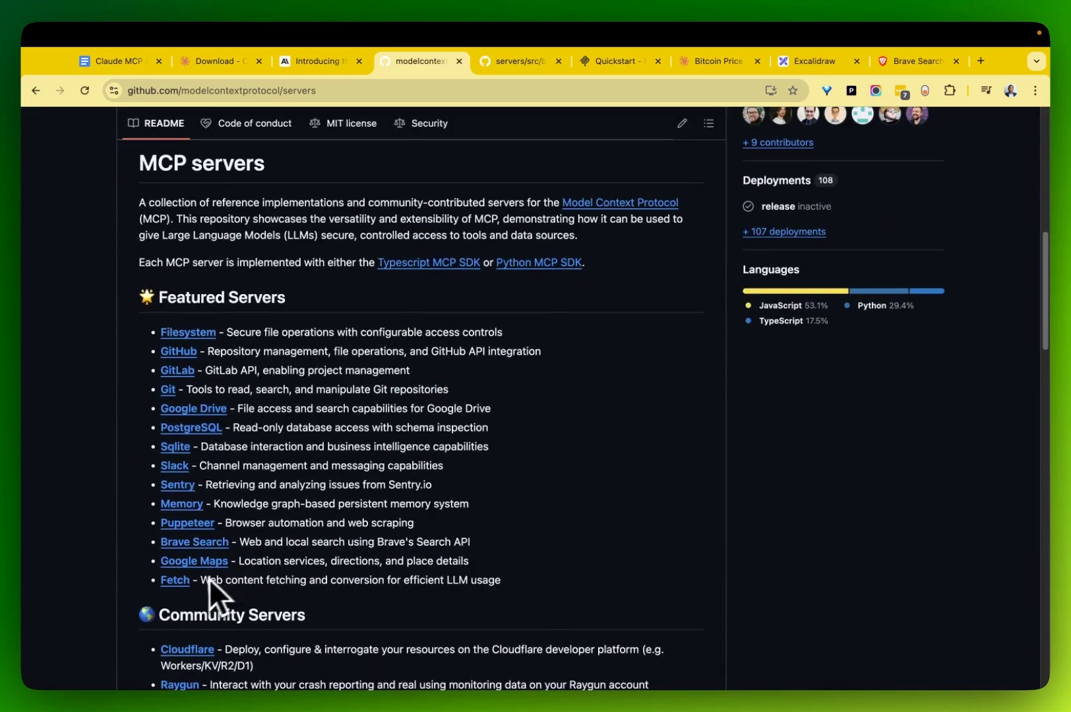
# Open the featured GitHub server's README and copy the claude_desktop_config.json snippet from its Usage with Claude Desktop section
pyautogui.click(179, 353)
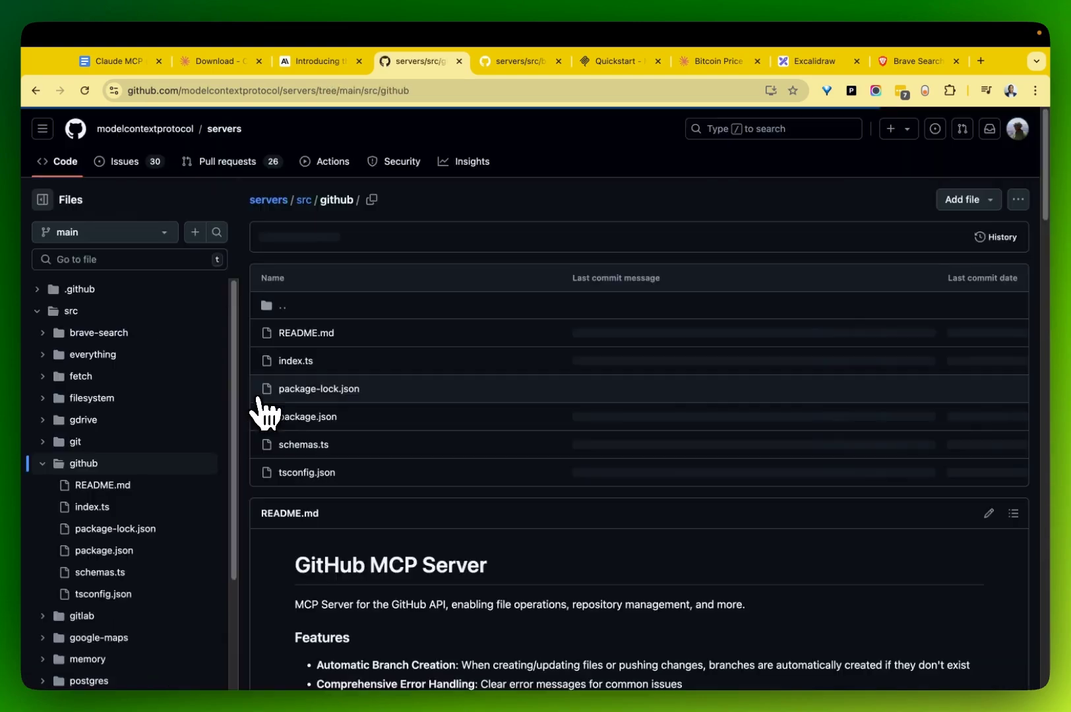
pyautogui.scroll(-15, 267, 414)
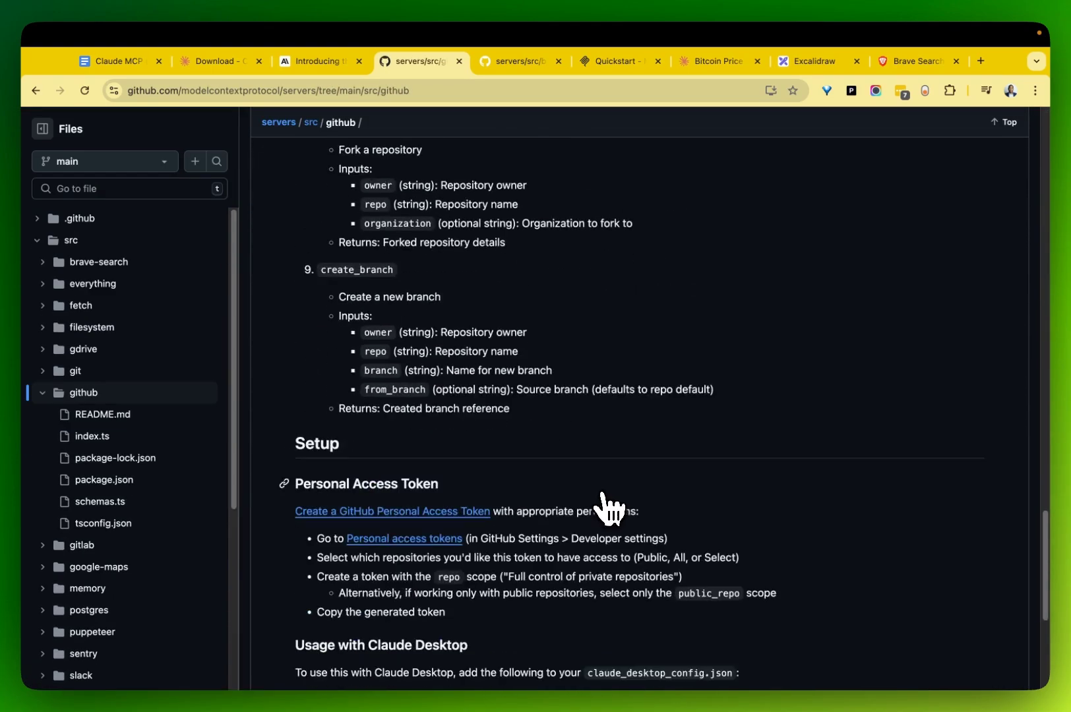
pyautogui.scroll(-3, 624, 514)
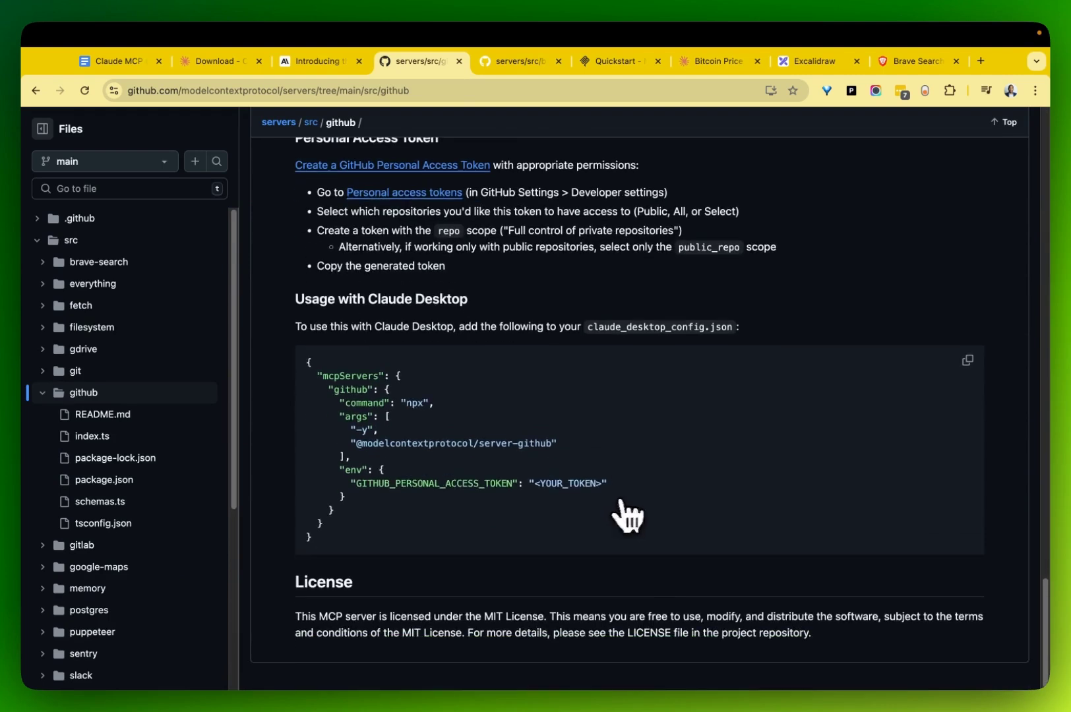
pyautogui.click(968, 360)
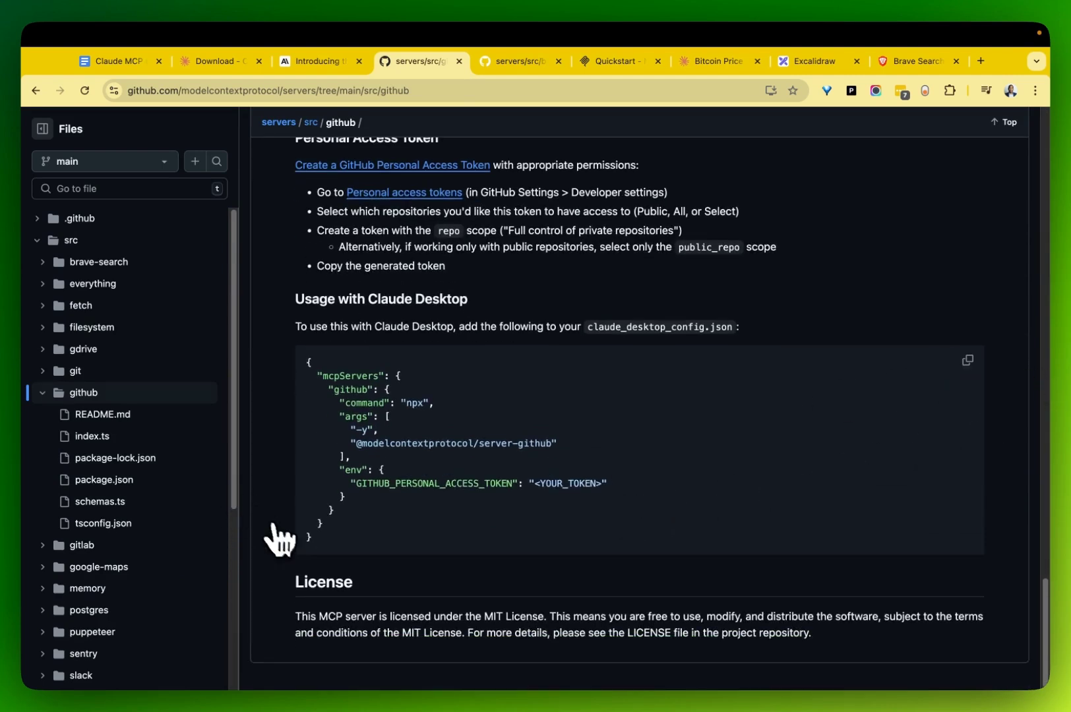
# Return to Cursor, replace the contents of claude_desktop_config.json with the copied GitHub server snippet, and select its <YOUR_TOKEN> placeholder
pyautogui.hotkey('ctrl', 'Left')
pyautogui.hotkey('ctrl', 'Left')
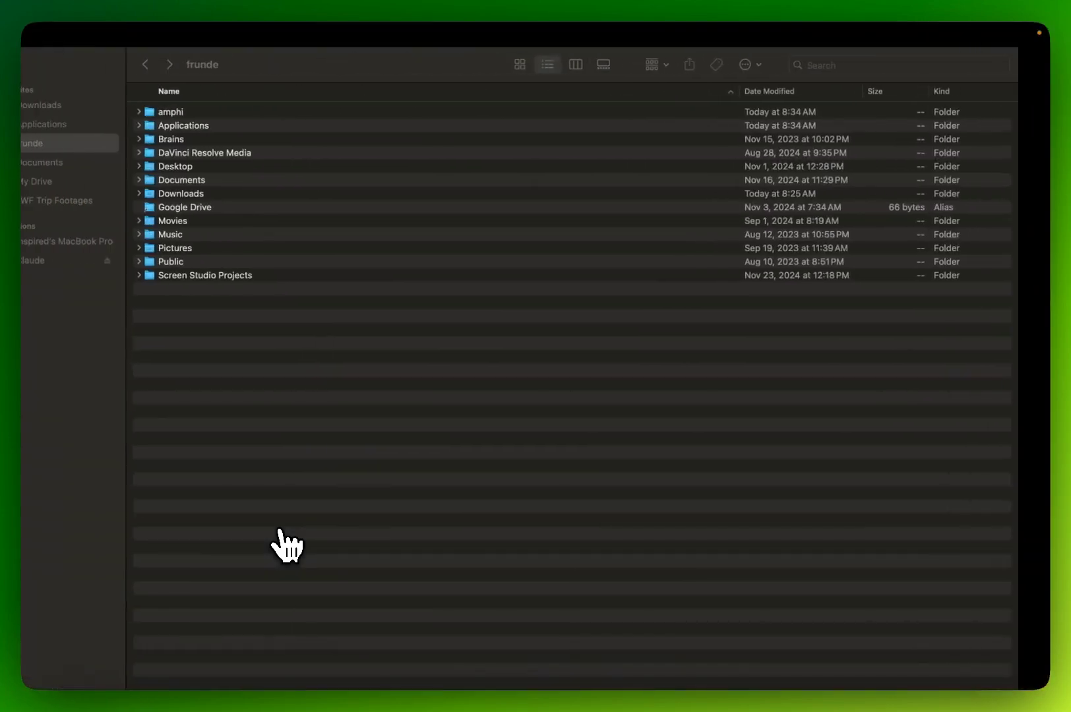
pyautogui.hotkey('ctrl', 'Right')
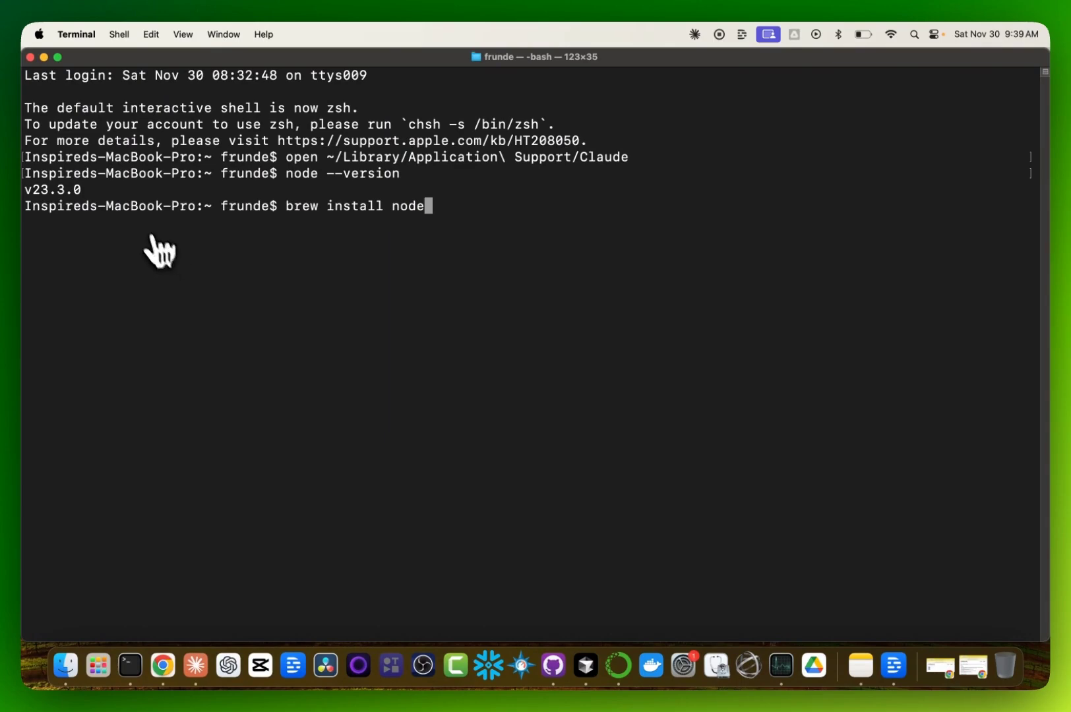
pyautogui.click(57, 57)
pyautogui.click(219, 144)
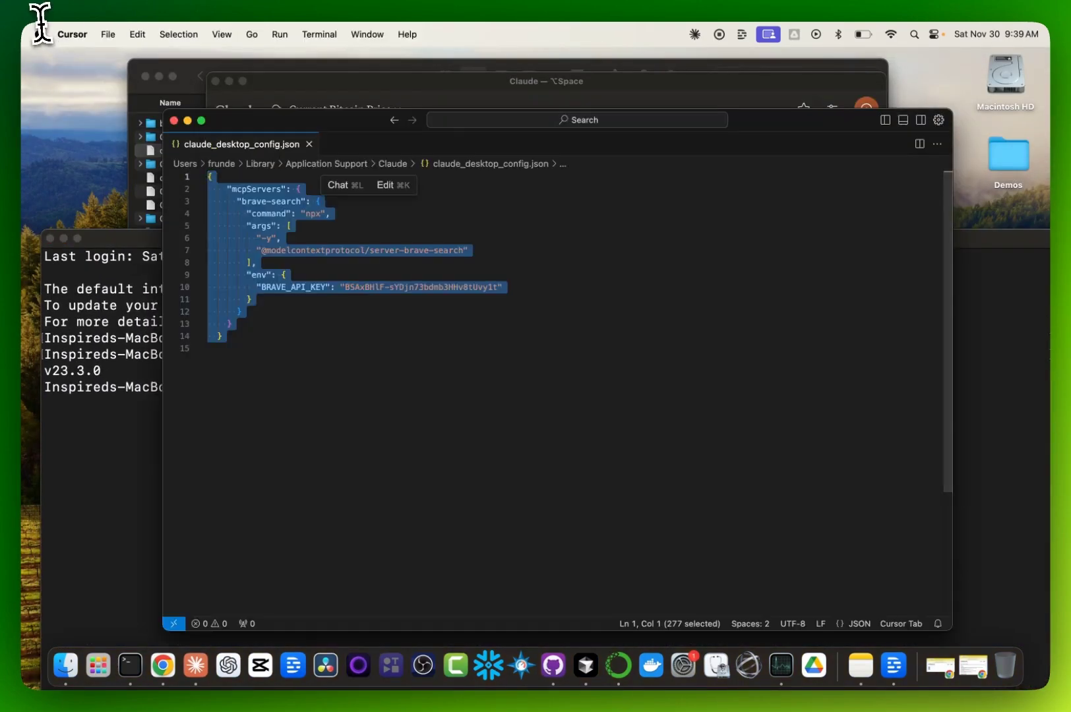
pyautogui.moveTo(410, 287); pyautogui.dragTo(467, 287)
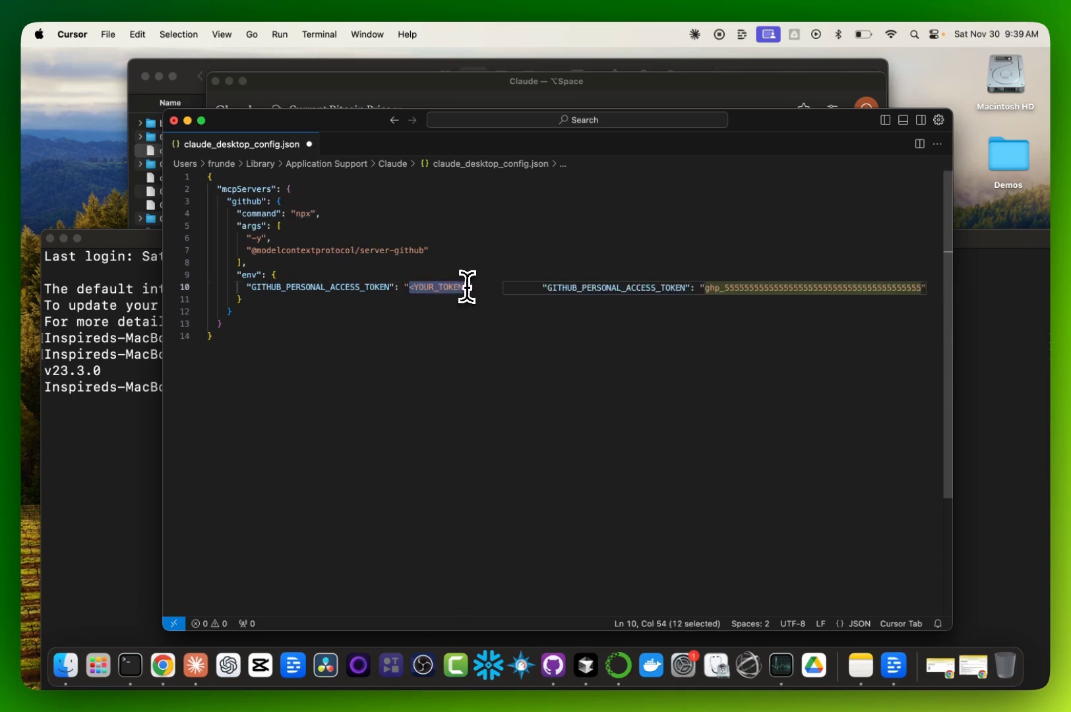
# Return to the servers repository in the browser, open the featured Filesystem server's README and highlight its claude_desktop_config.json snippet under Usage with Claude Desktop
pyautogui.moveTo(575, 298)
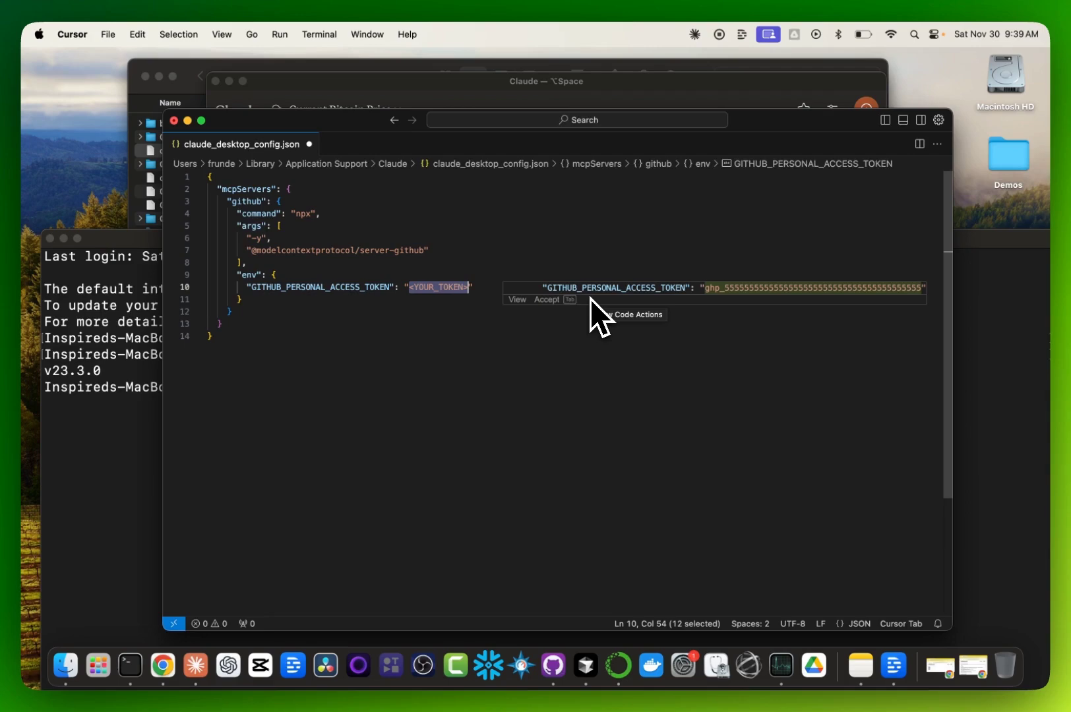
pyautogui.hotkey('ctrl', 'Right')
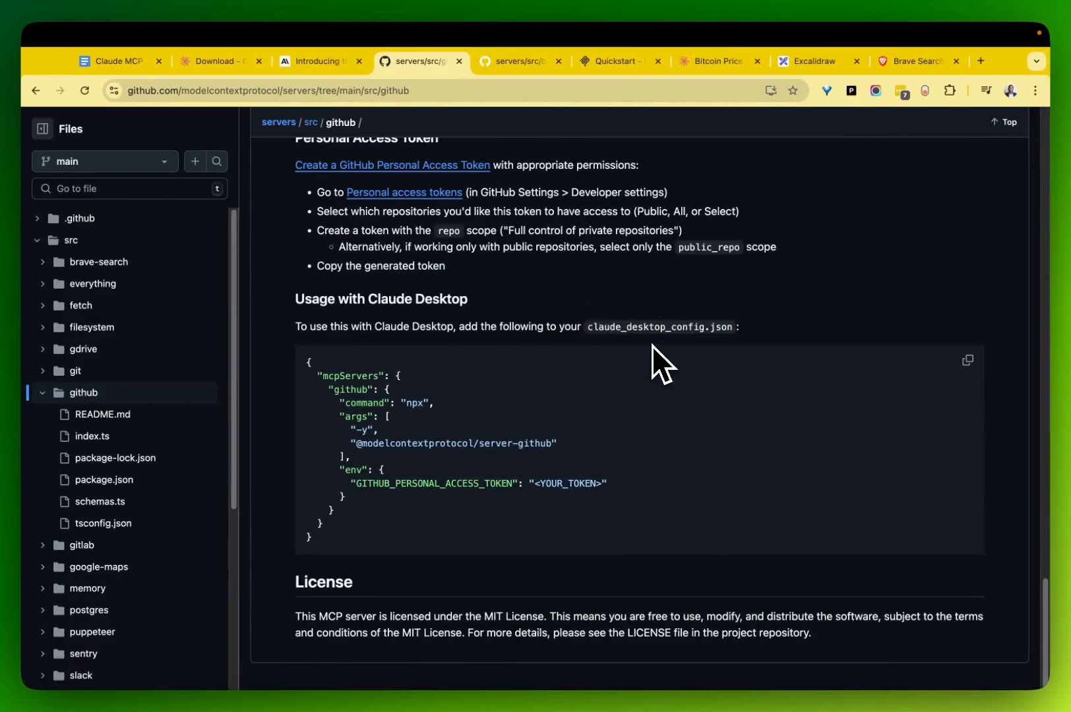
pyautogui.press('super+bracketleft')
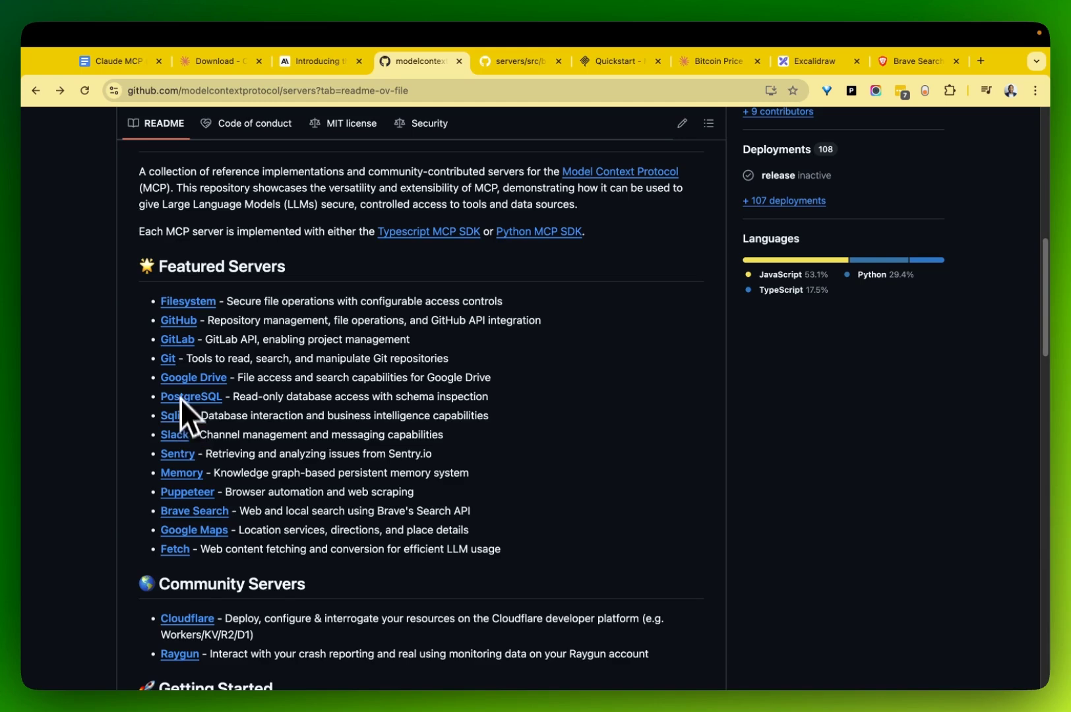
pyautogui.click(183, 303)
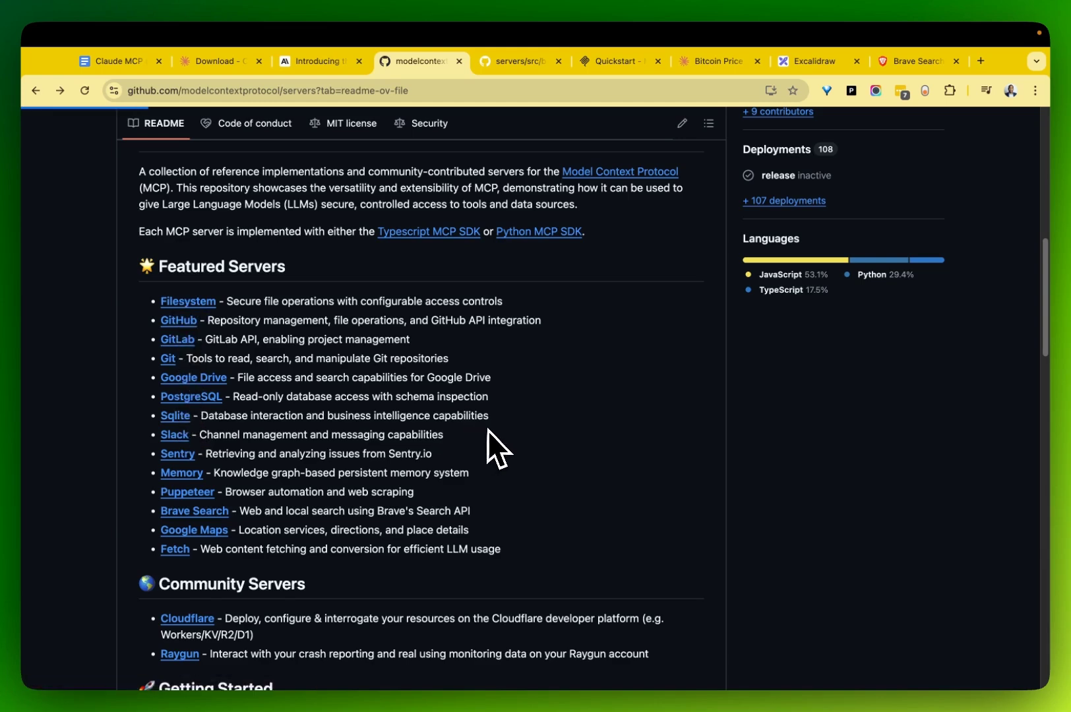
pyautogui.scroll(-15, 489, 430)
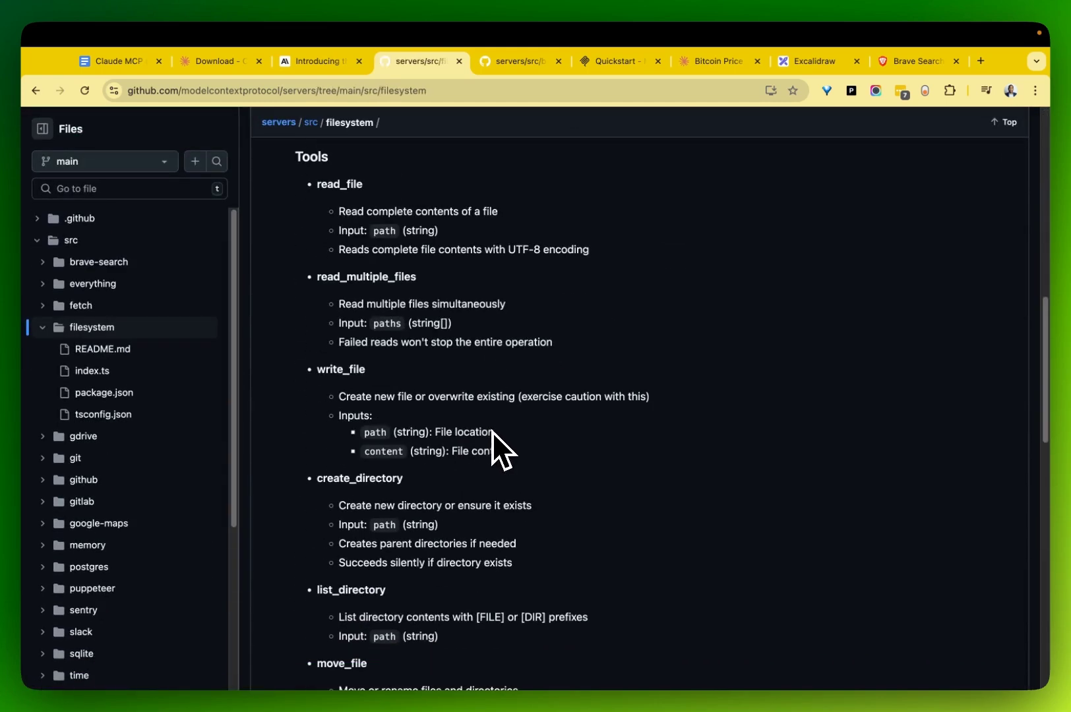
pyautogui.scroll(-7, 497, 438)
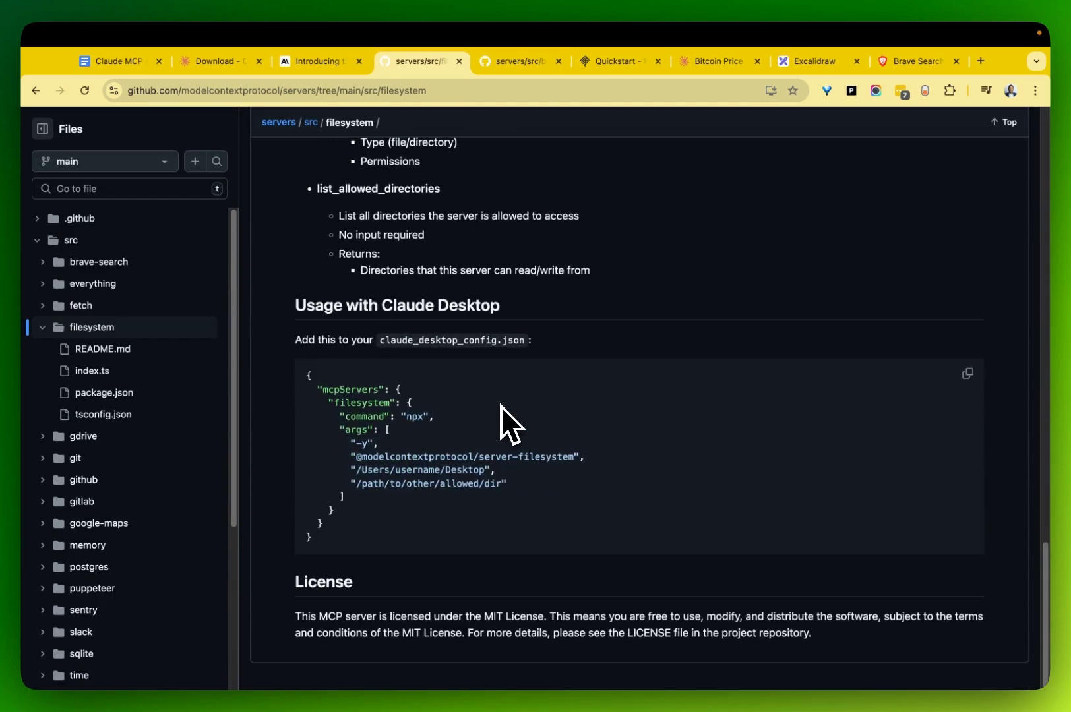
pyautogui.moveTo(383, 531); pyautogui.dragTo(309, 362)
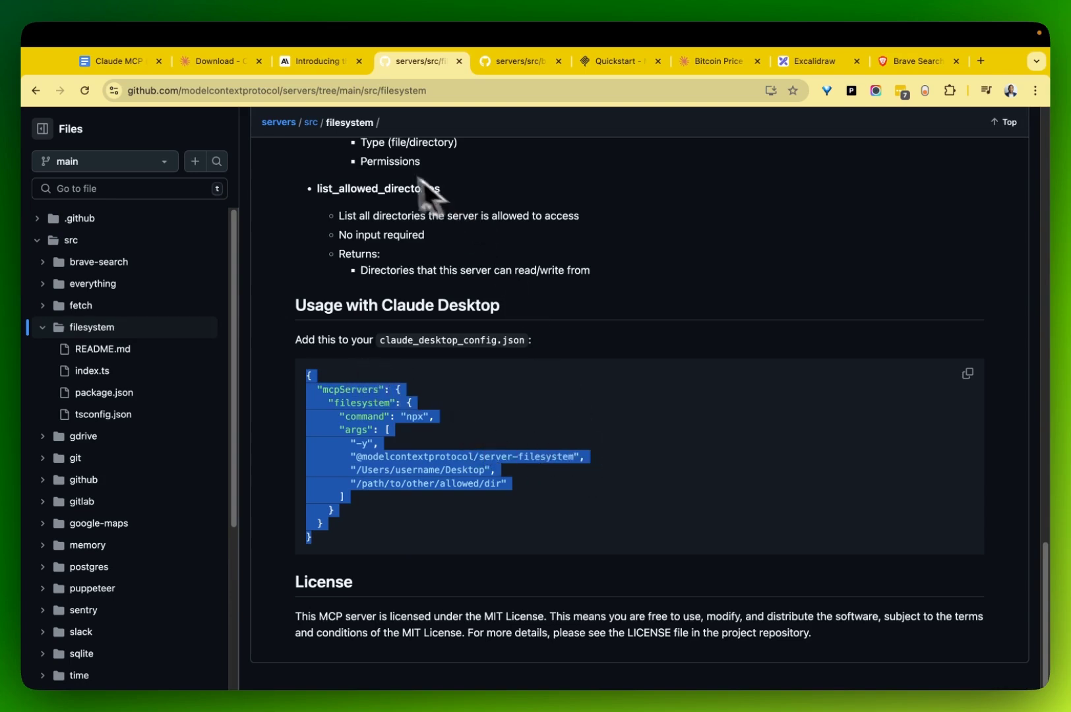
# Go back to Anthropic's Introducing the Model Context Protocol article and read its opening paragraphs
pyautogui.click(320, 61)
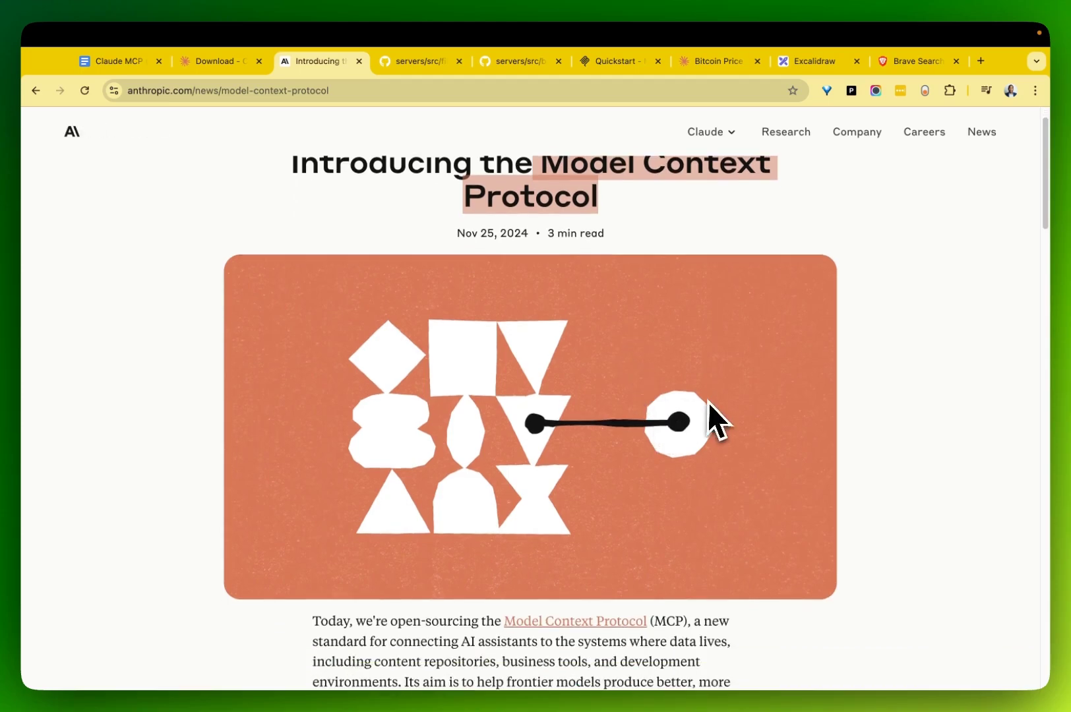
pyautogui.scroll(-5, 717, 408)
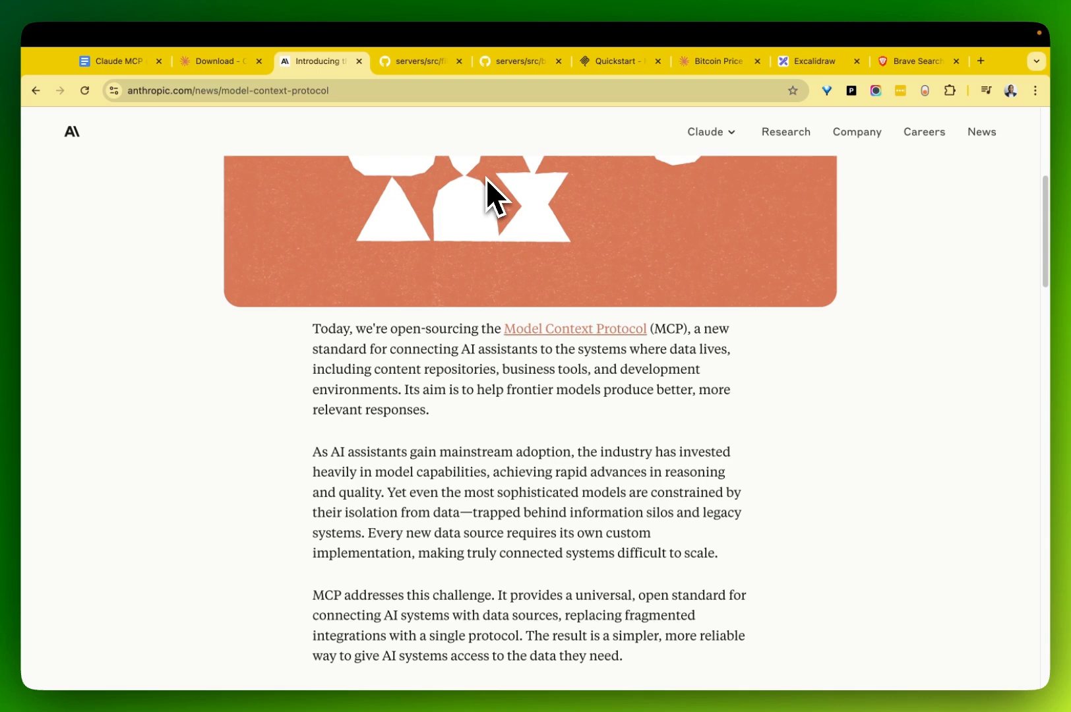
# Switch to the Excalidraw diagram and fill the central Claude diamond with a light blue background
pyautogui.click(833, 66)
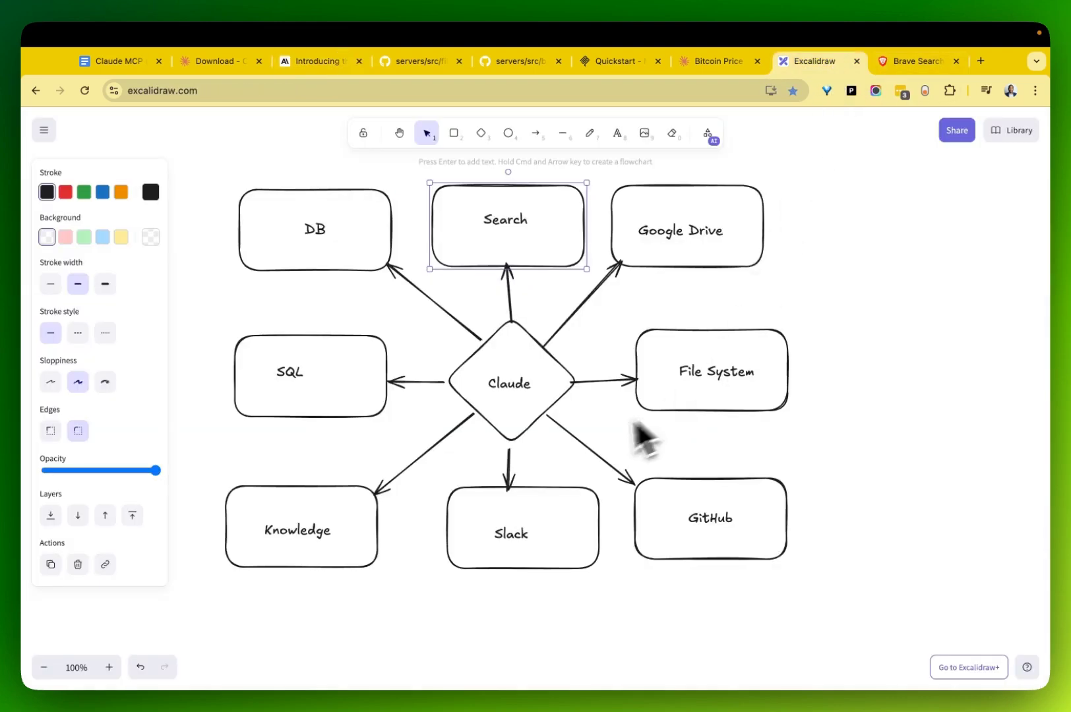
pyautogui.click(535, 430)
pyautogui.click(535, 426)
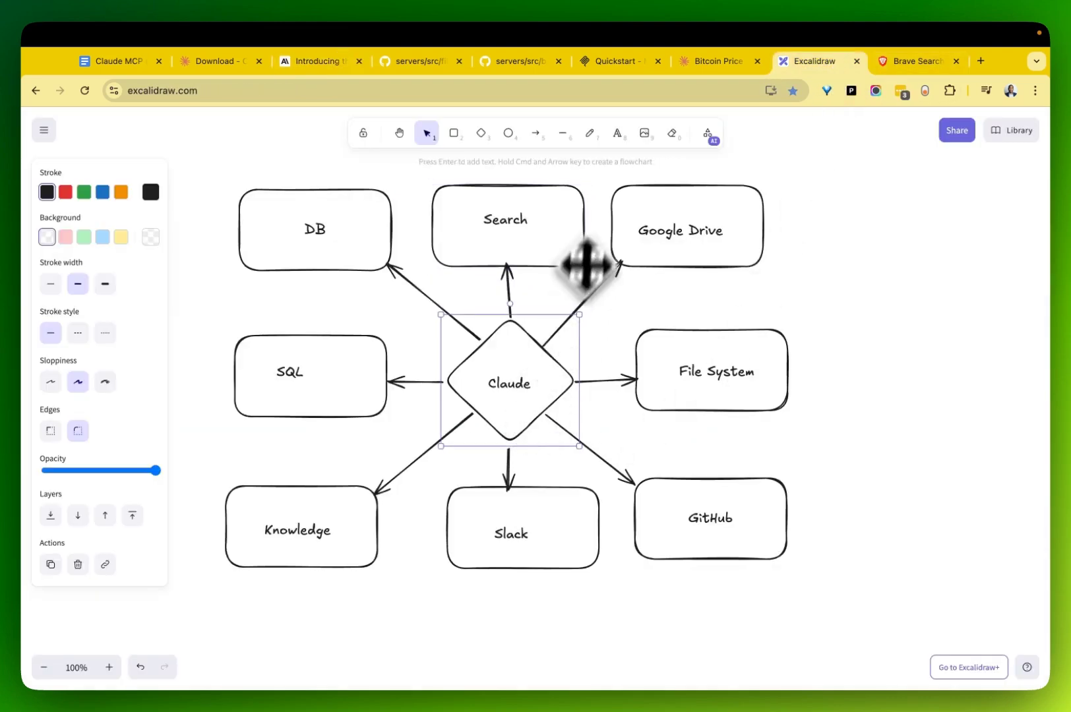
pyautogui.click(102, 238)
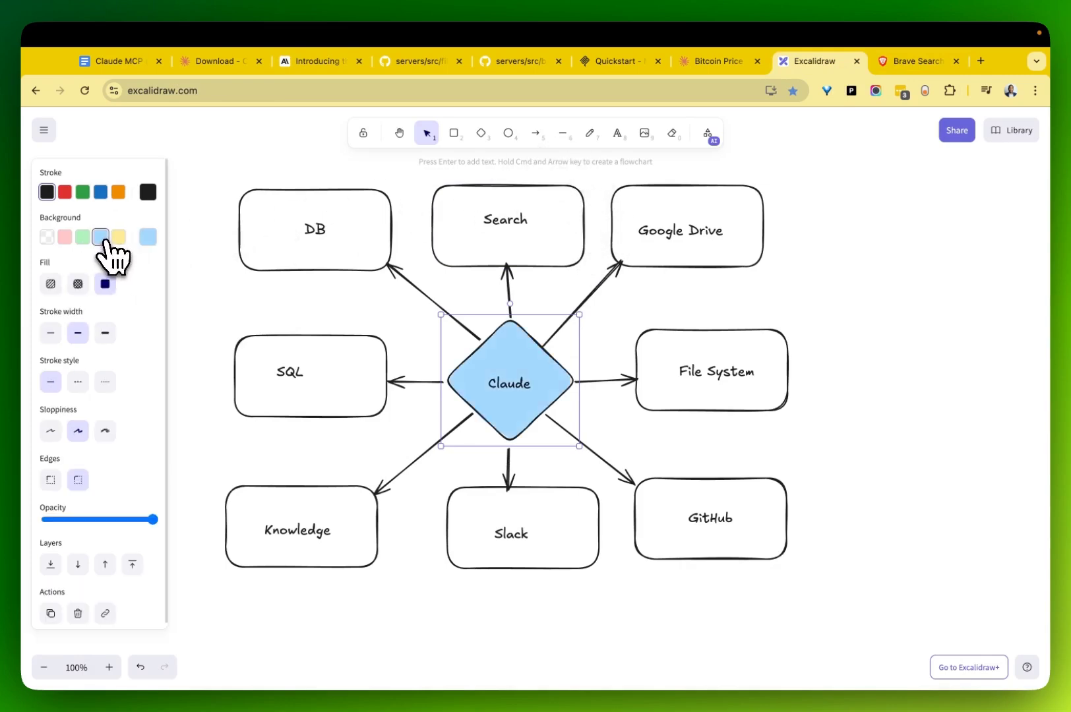